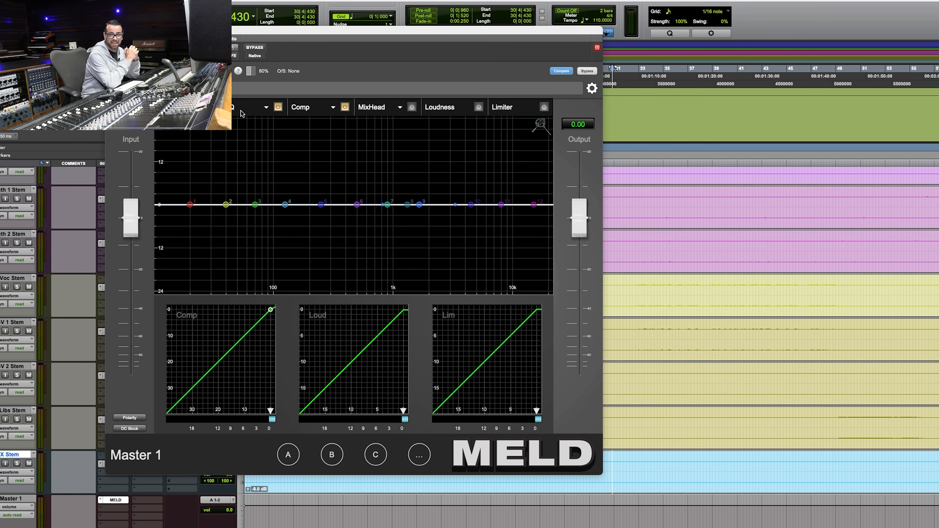
# - Move EQ band 4 slightly higher in frequency and engage the Comp, Loudness and Limiter threshold markers on the Overview page
pyautogui.moveTo(285, 204)
pyautogui.mouseDown()
pyautogui.moveTo(287, 184)
pyautogui.moveTo(307, 234)
pyautogui.moveTo(294, 205)
pyautogui.mouseUp()
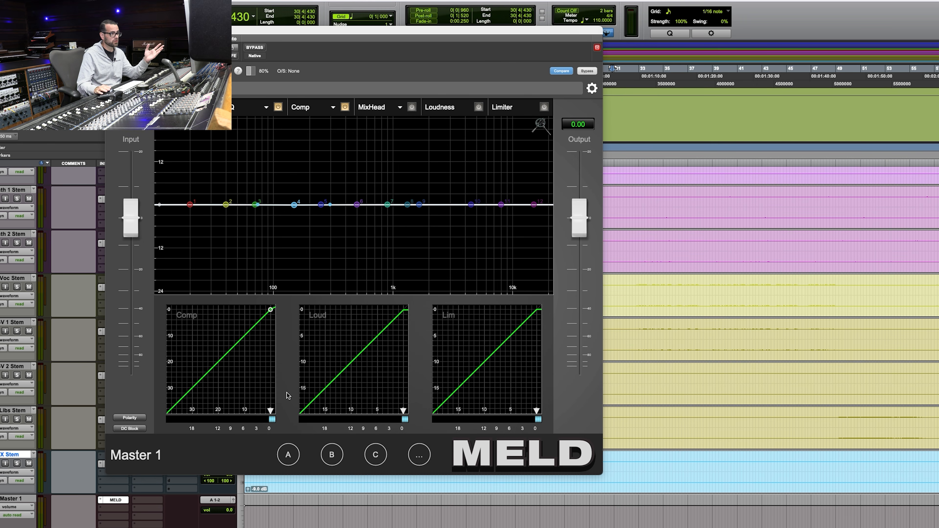
pyautogui.moveTo(271, 410)
pyautogui.mouseDown()
pyautogui.moveTo(220, 408)
pyautogui.moveTo(270, 411)
pyautogui.mouseUp()
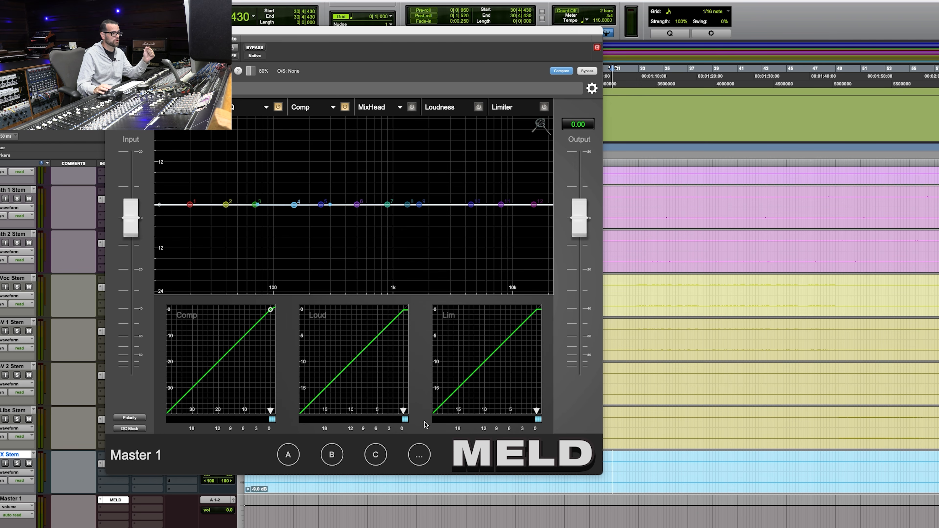
pyautogui.moveTo(403, 411)
pyautogui.mouseDown()
pyautogui.moveTo(340, 409)
pyautogui.moveTo(403, 411)
pyautogui.mouseUp()
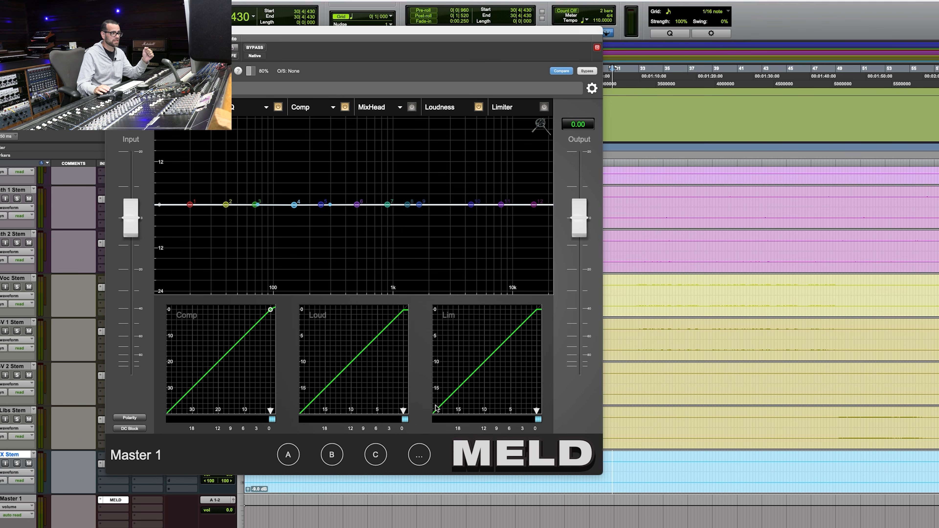
pyautogui.moveTo(537, 411)
pyautogui.mouseDown()
pyautogui.moveTo(488, 410)
pyautogui.moveTo(537, 411)
pyautogui.mouseUp()
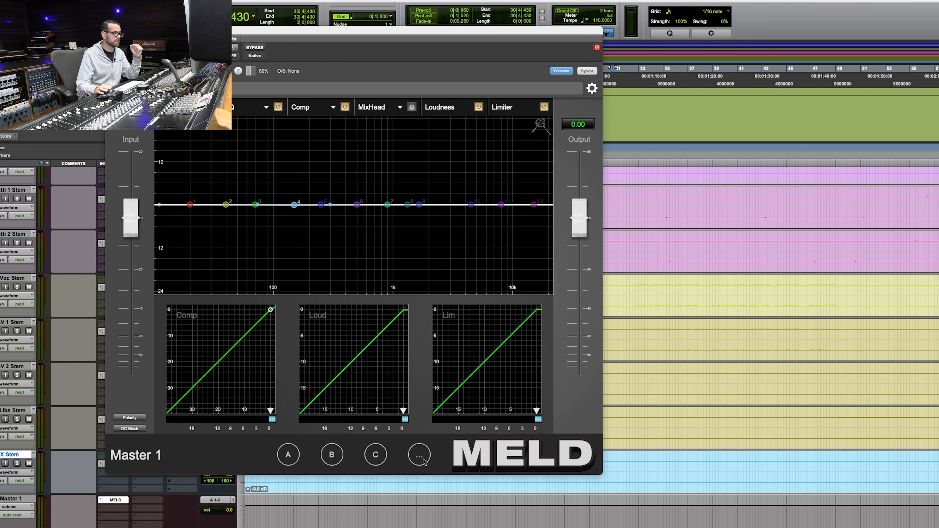
# - Open the EQ module, boost band 10 by 3.13 dB at 3.10 kHz, and cycle its filter types back to bell
pyautogui.click(245, 110)
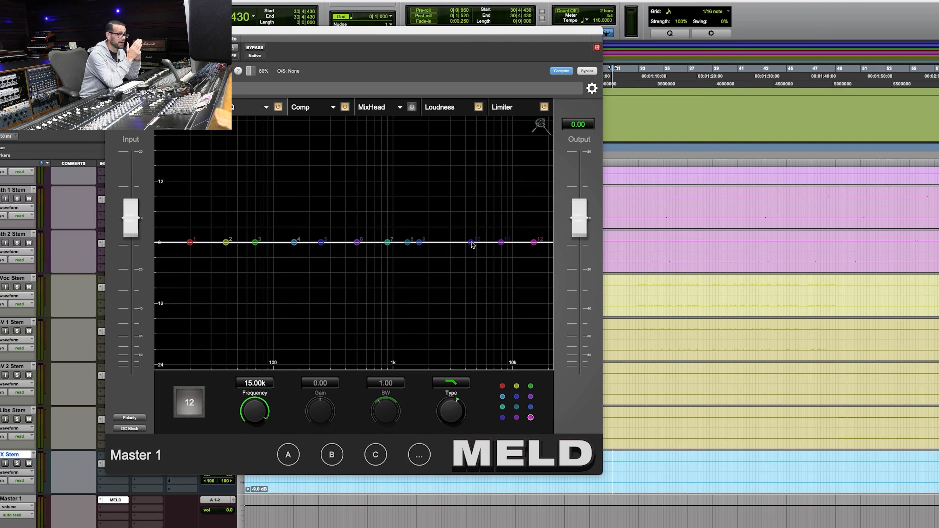
pyautogui.moveTo(472, 243); pyautogui.dragTo(453, 228)
pyautogui.rightClick(453, 228)
pyautogui.rightClick(454, 228)
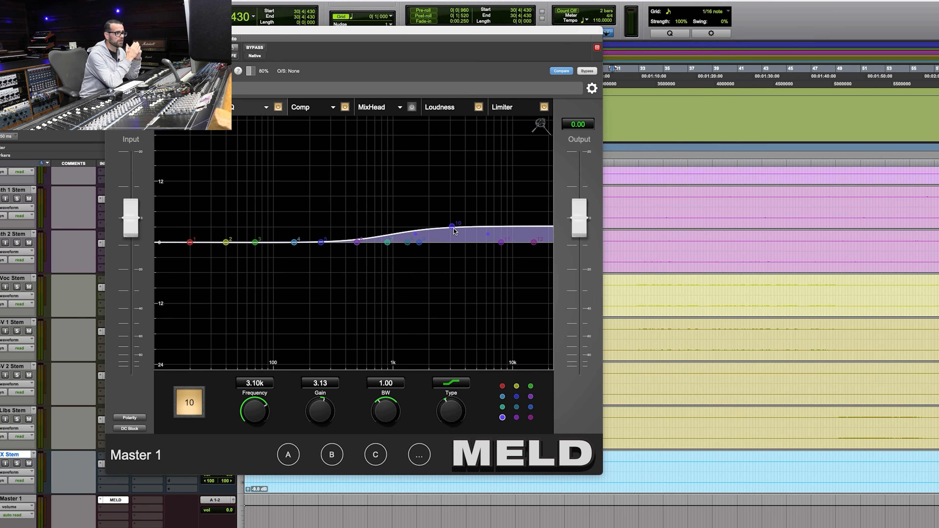
pyautogui.rightClick(454, 228)
pyautogui.rightClick(453, 228)
pyautogui.rightClick(454, 228)
pyautogui.rightClick(454, 228)
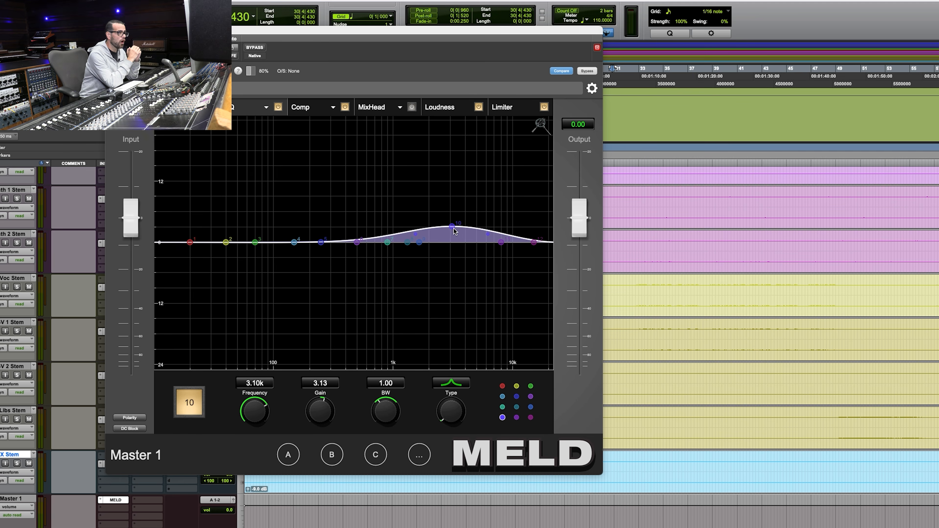
# - Set EQ band 10 to 3.24 kHz with 2.68 dB gain and cycle its filter types, ending on low-pass
pyautogui.moveTo(454, 228)
pyautogui.mouseDown()
pyautogui.moveTo(375, 229)
pyautogui.moveTo(456, 230)
pyautogui.mouseUp()
pyautogui.rightClick(454, 229)
pyautogui.rightClick(455, 229)
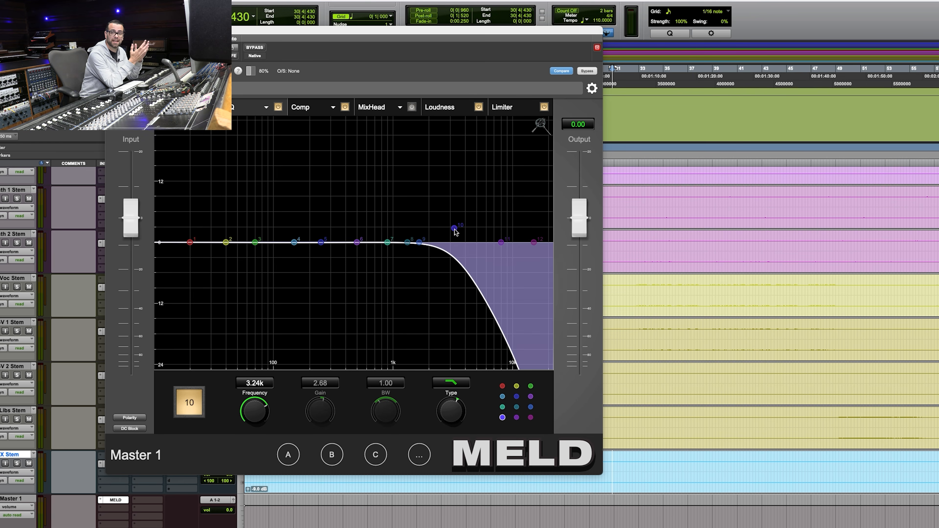
pyautogui.rightClick(455, 228)
pyautogui.rightClick(454, 229)
pyautogui.rightClick(454, 229)
pyautogui.rightClick(454, 229)
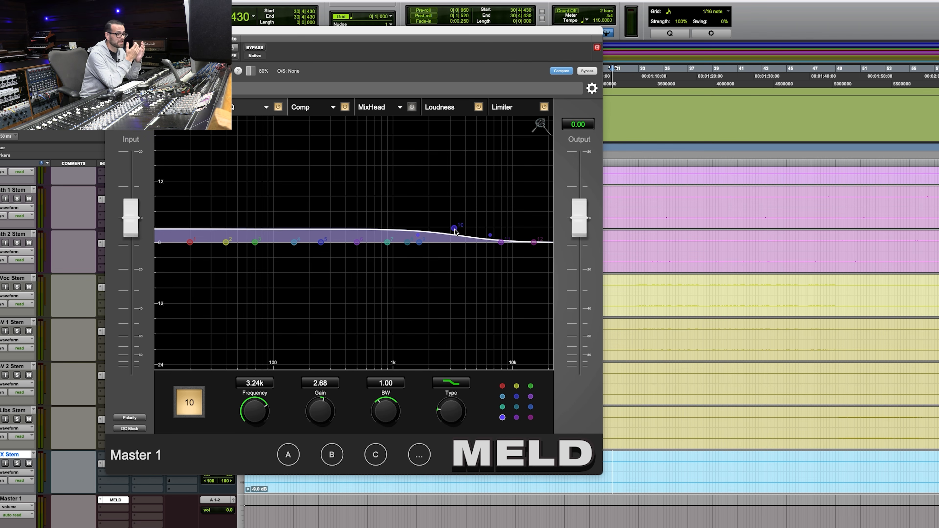
pyautogui.rightClick(454, 229)
pyautogui.rightClick(454, 229)
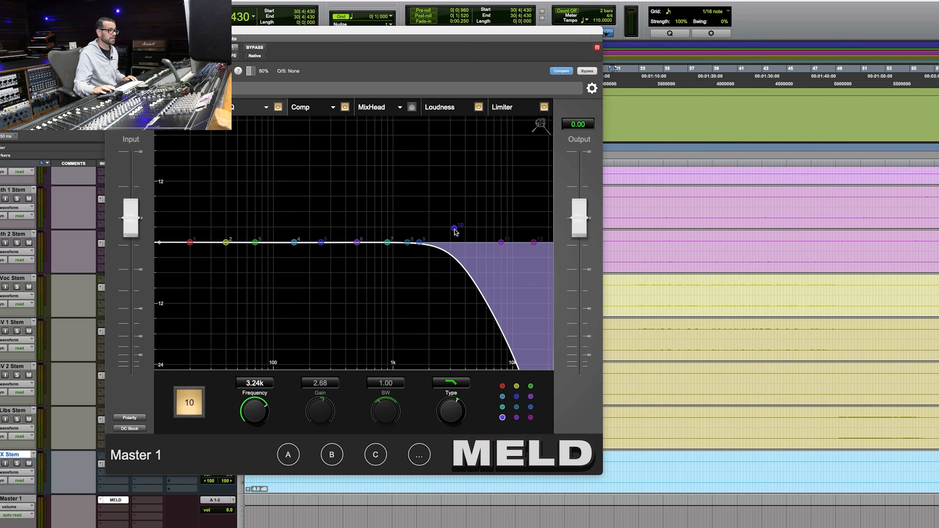
# - Return EQ band 10 to the bell filter type and reset its gain to 0.00
pyautogui.rightClick(455, 229)
pyautogui.rightClick(454, 229)
pyautogui.rightClick(455, 229)
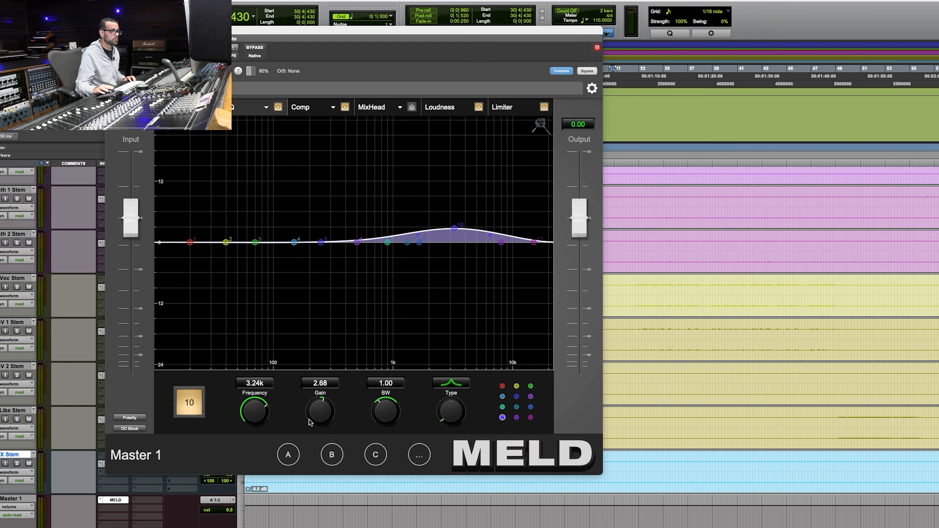
pyautogui.keyDown('alt'); pyautogui.click(319, 406); pyautogui.keyUp('alt')
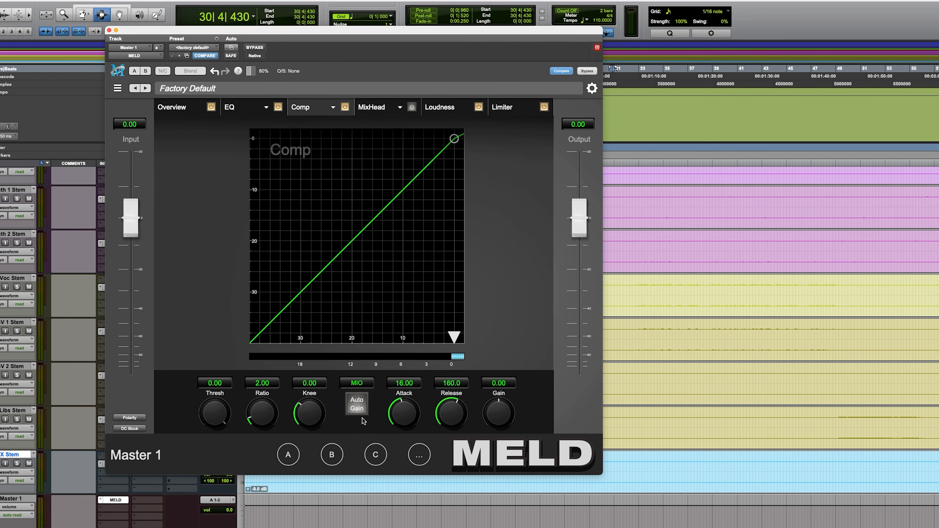
# - Toggle the compressor's Auto Gain on and off and set the compressor type to Smooth
pyautogui.click(359, 406)
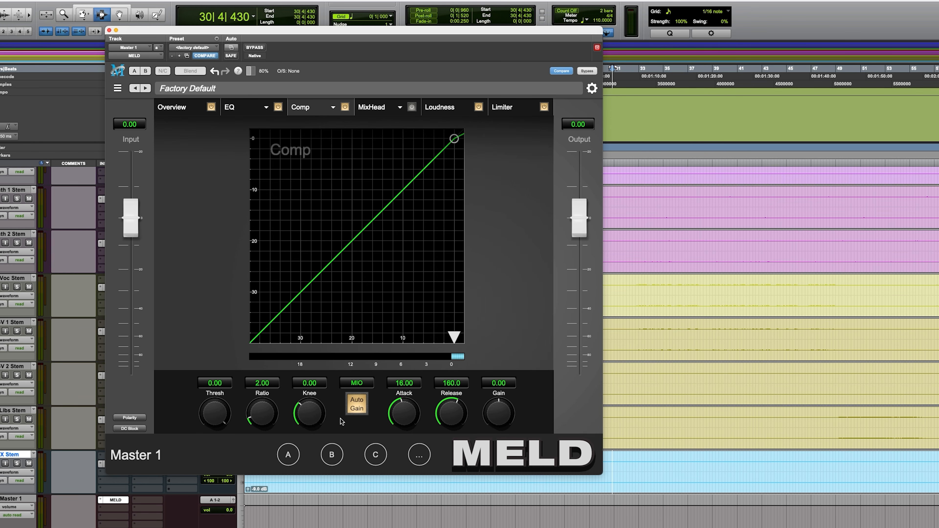
pyautogui.moveTo(457, 336)
pyautogui.mouseDown()
pyautogui.moveTo(407, 338)
pyautogui.moveTo(456, 338)
pyautogui.mouseUp()
pyautogui.click(355, 406)
pyautogui.click(349, 386)
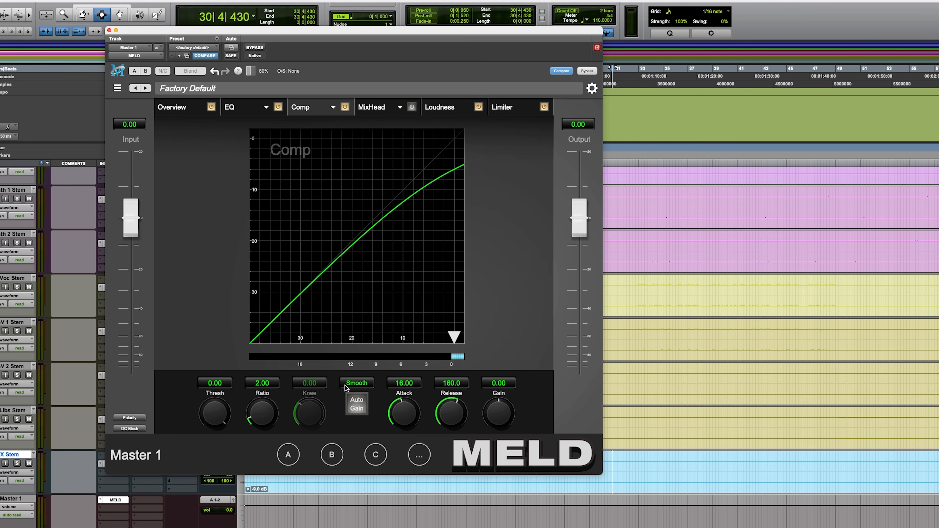
# - View the MixHead and Loudness modules and try out the large Threshold control
pyautogui.click(371, 107)
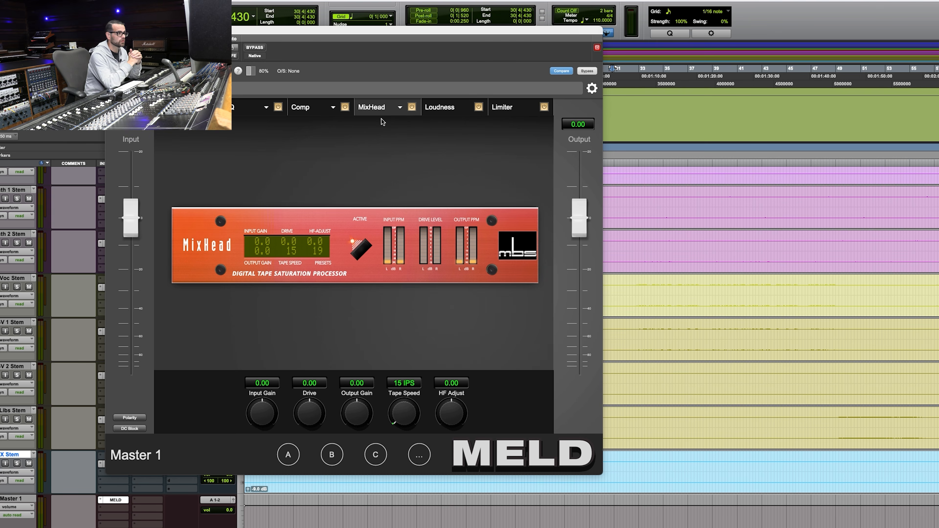
pyautogui.click(440, 107)
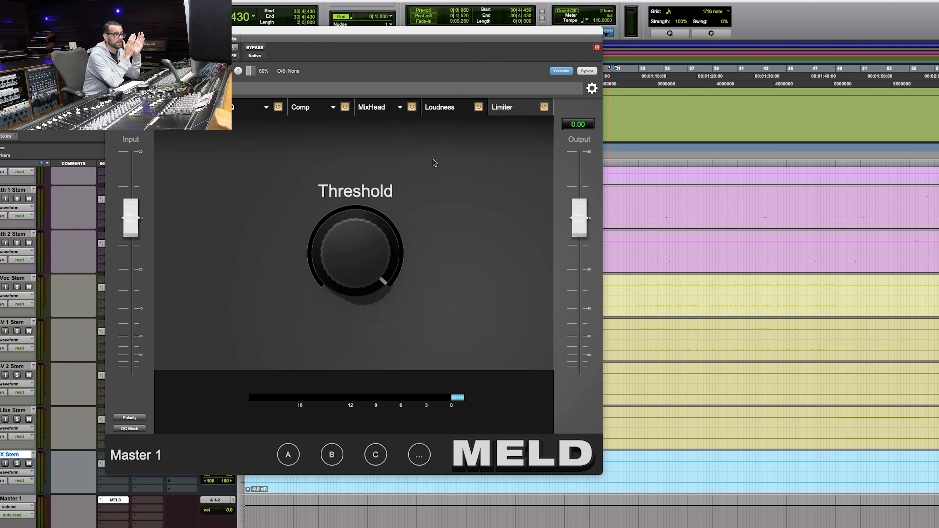
pyautogui.moveTo(345, 263); pyautogui.dragTo(346, 230)
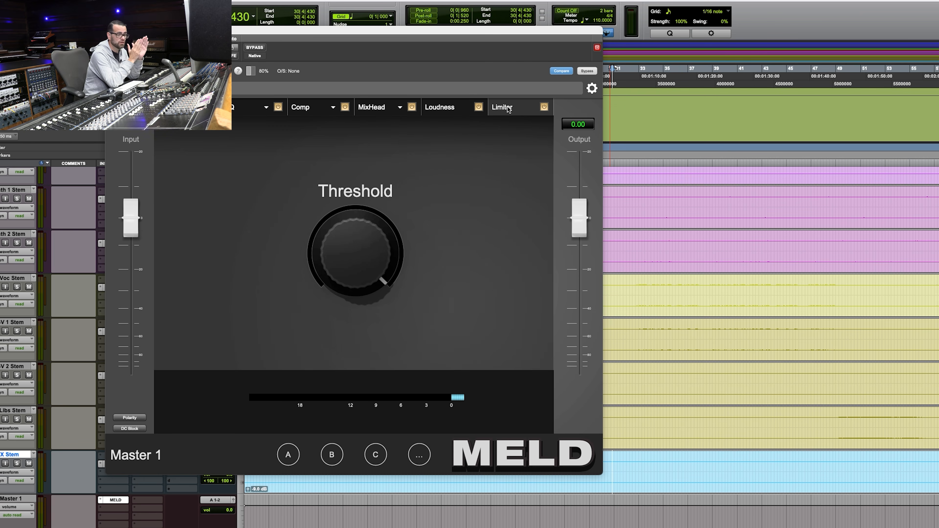
# - Move the Limiter to the front of the module chain, view the EQ and Comp modules, and return the Limiter to the end
pyautogui.moveTo(508, 109); pyautogui.dragTo(410, 122)
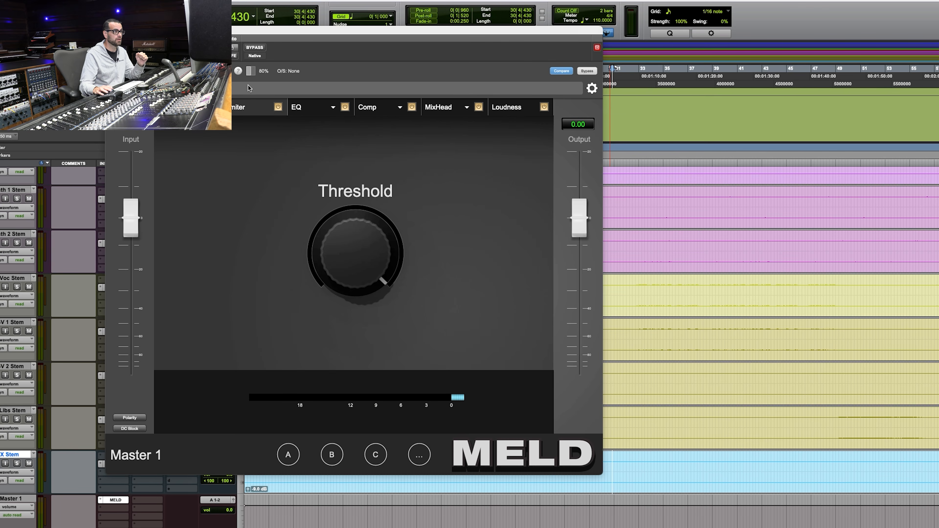
pyautogui.click(338, 115)
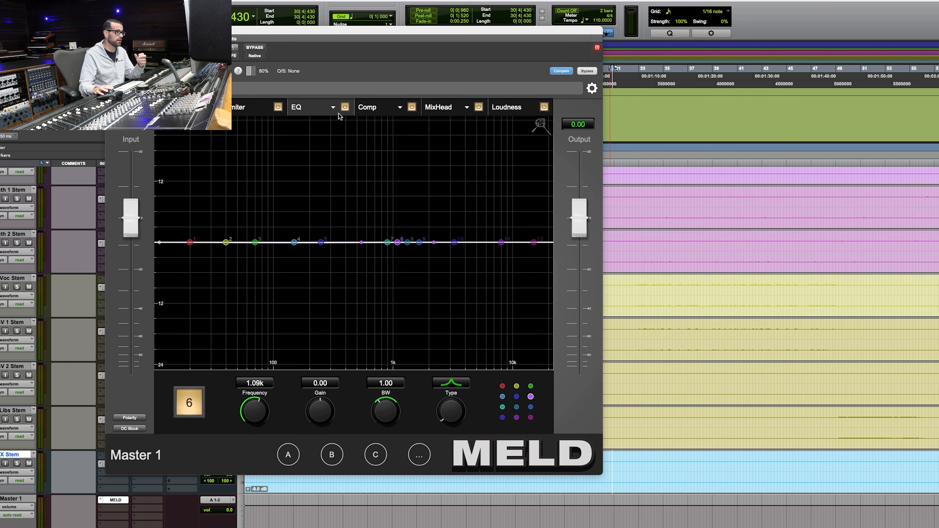
pyautogui.click(378, 111)
pyautogui.click(240, 111)
pyautogui.moveTo(240, 111); pyautogui.dragTo(486, 126)
# - Move MixHead ahead of the EQ in the module chain and adjust its Input Gain
pyautogui.moveTo(389, 110); pyautogui.dragTo(241, 111)
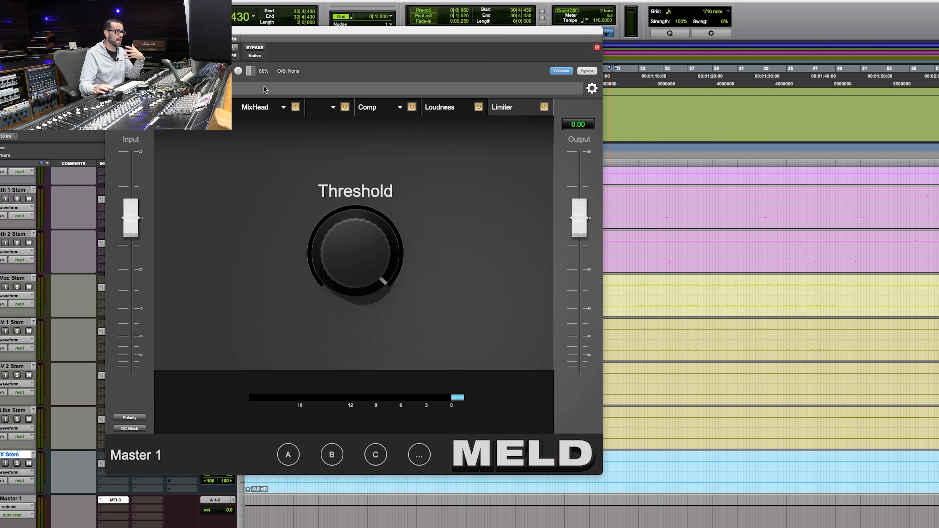
pyautogui.click(241, 109)
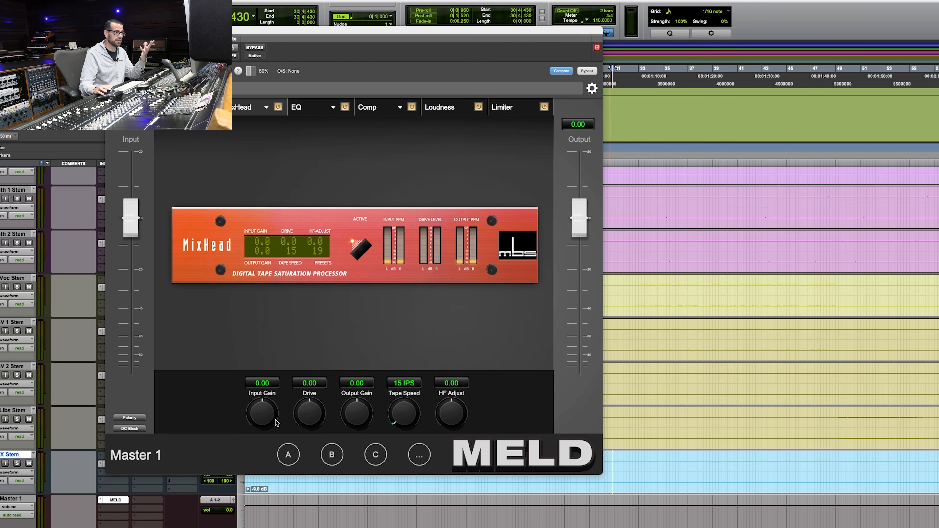
pyautogui.moveTo(258, 404); pyautogui.dragTo(261, 370)
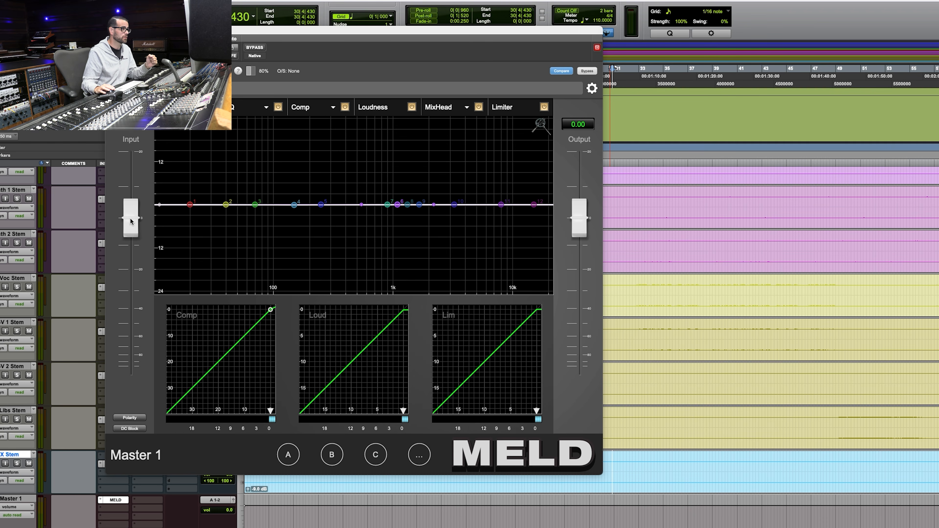
# - Raise the Input fader slightly and reset it to its default, and toggle the Polarity switch on and off
pyautogui.moveTo(130, 226); pyautogui.dragTo(129, 207)
pyautogui.doubleClick(129, 207)
pyautogui.click(128, 418)
pyautogui.click(128, 418)
pyautogui.click(128, 418)
pyautogui.click(128, 418)
# - Toggle DC Block and Polarity on and off, leaving both switched off
pyautogui.click(125, 430)
pyautogui.click(126, 430)
pyautogui.click(126, 430)
pyautogui.click(125, 430)
pyautogui.click(127, 429)
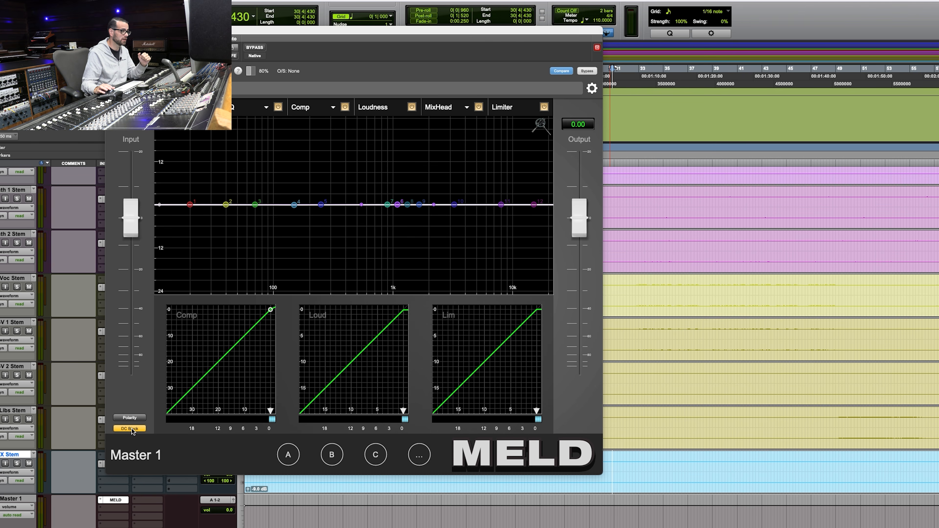
pyautogui.click(130, 418)
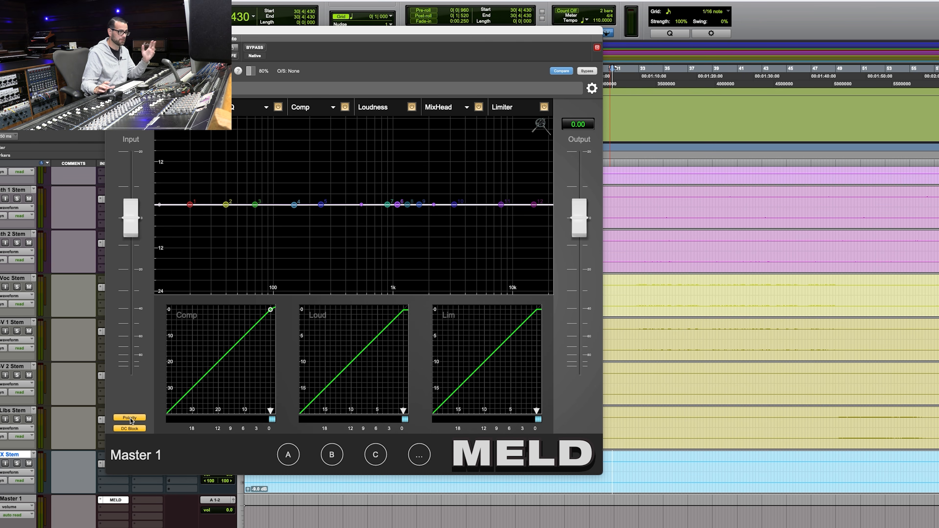
pyautogui.click(131, 419)
pyautogui.click(131, 428)
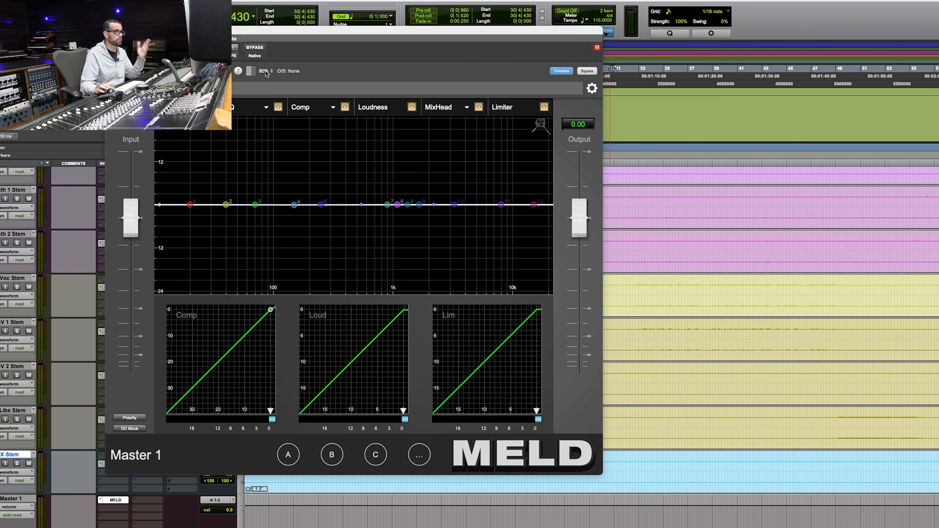
# - Show the plug-in's track list, try its track-name and comment filters, and look through the session's stem tracks
pyautogui.click(251, 72)
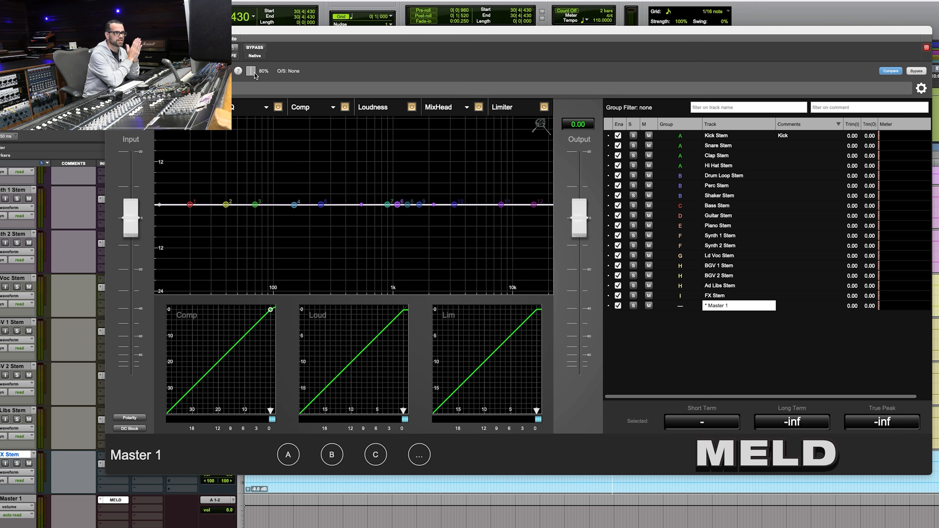
pyautogui.click(729, 107)
pyautogui.click(831, 108)
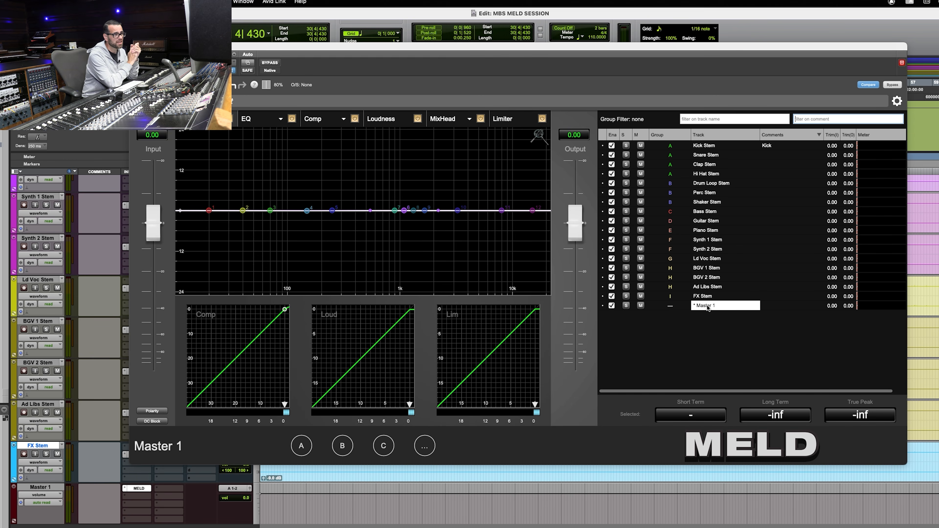
pyautogui.scroll(10, 82, 279)
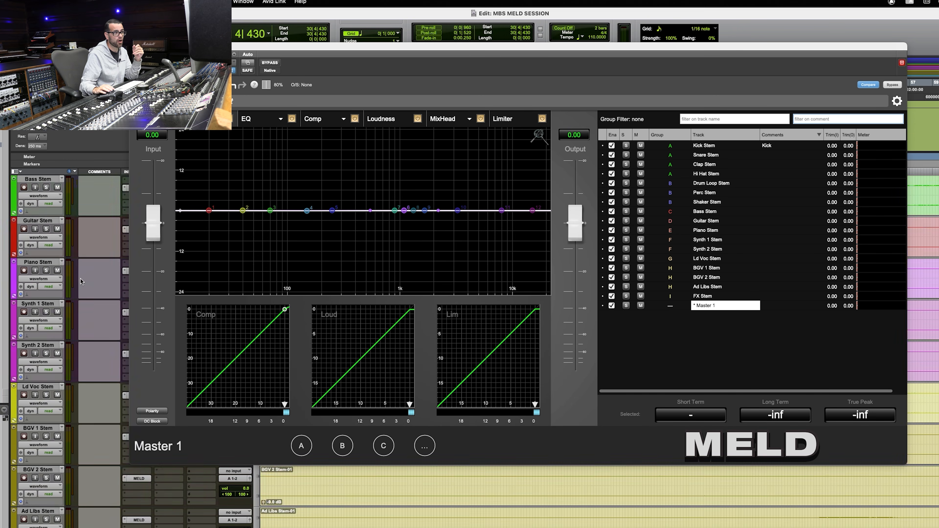
pyautogui.scroll(-10, 82, 281)
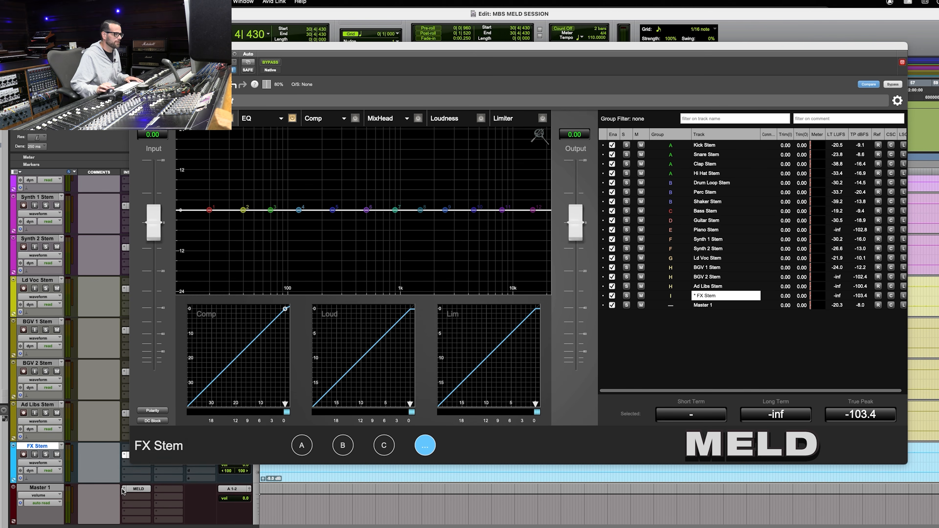
# - Remove the MELD plug-in from the Master 1 track's insert and reinsert it by searching for "meld"
pyautogui.click(123, 489)
pyautogui.click(143, 459)
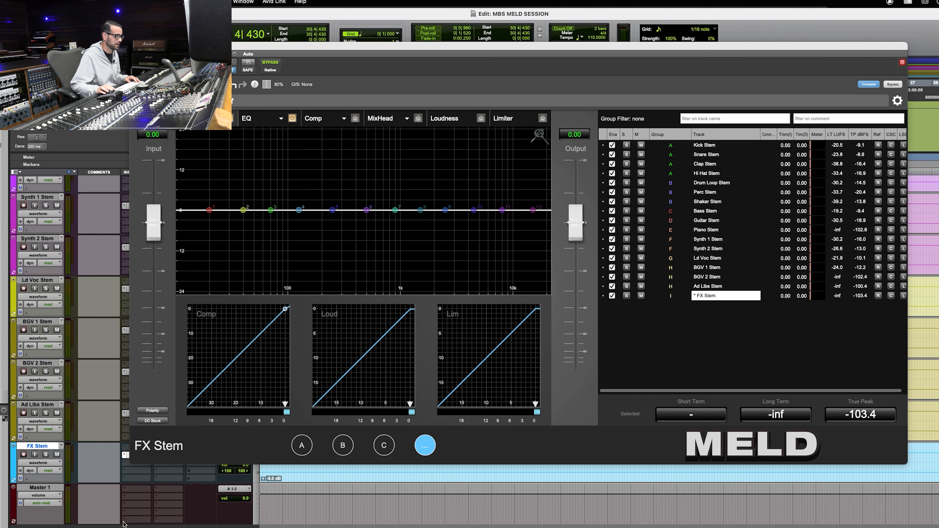
pyautogui.click(124, 489)
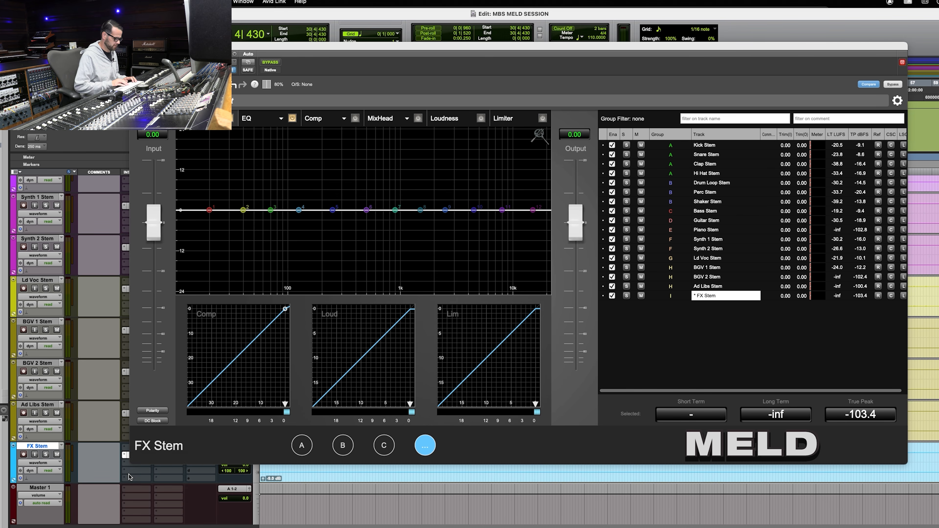
pyautogui.write('meld')
pyautogui.press('Return')
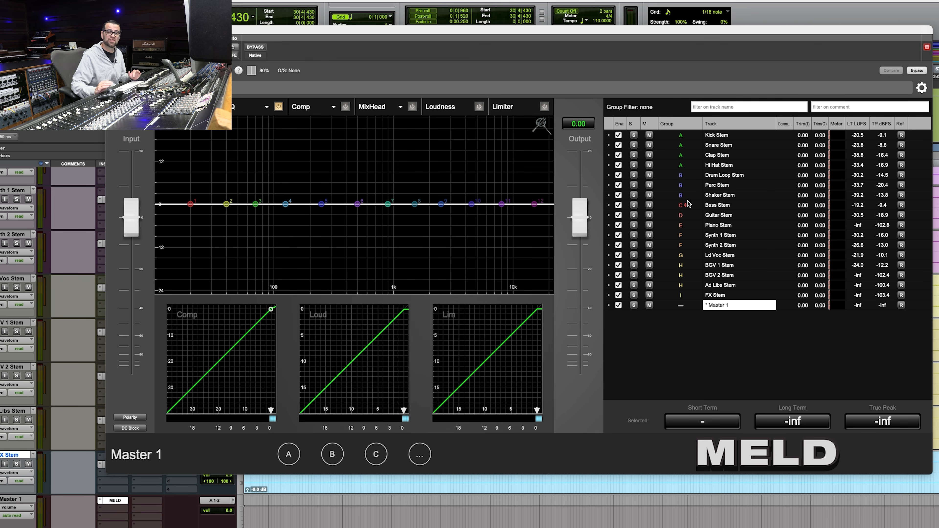
# - Step through the Kick Stem, Snare Stem and Clap Stem channels in the track list, ending on Snare Stem
pyautogui.click(723, 137)
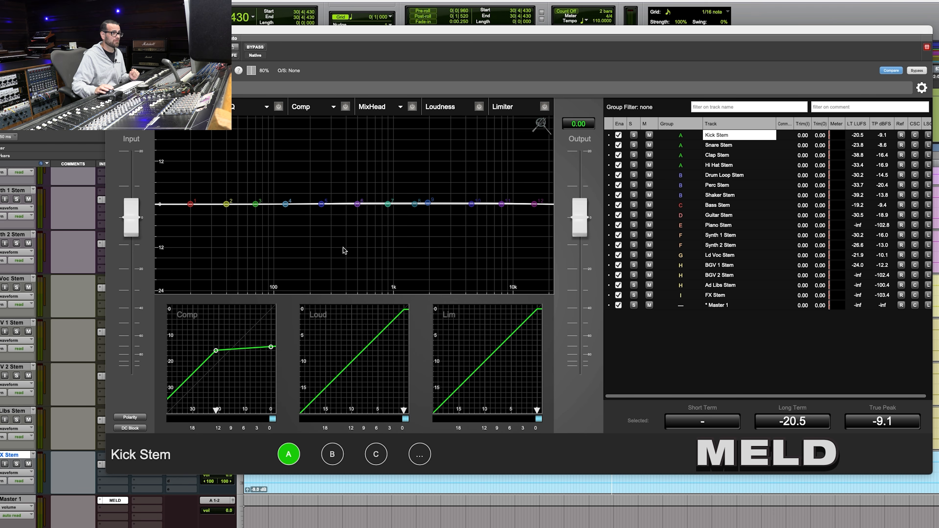
pyautogui.click(727, 146)
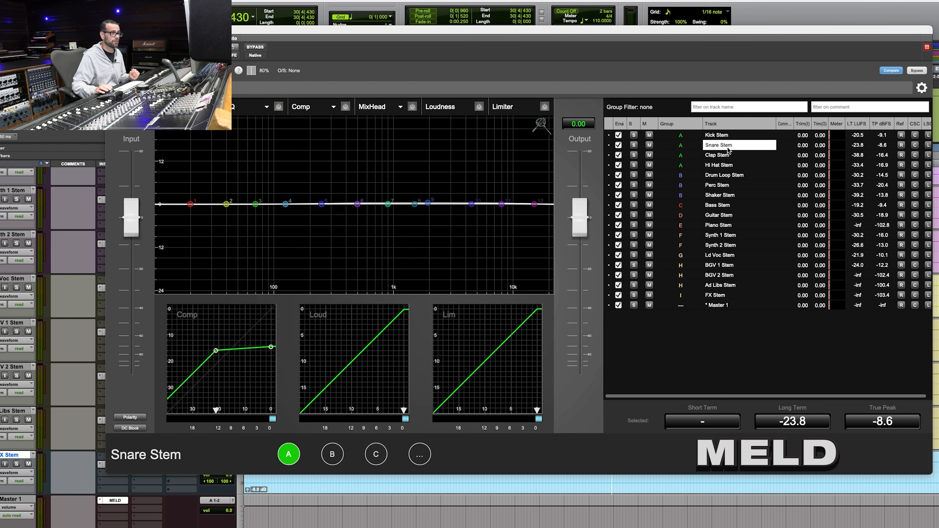
pyautogui.click(725, 157)
pyautogui.click(727, 146)
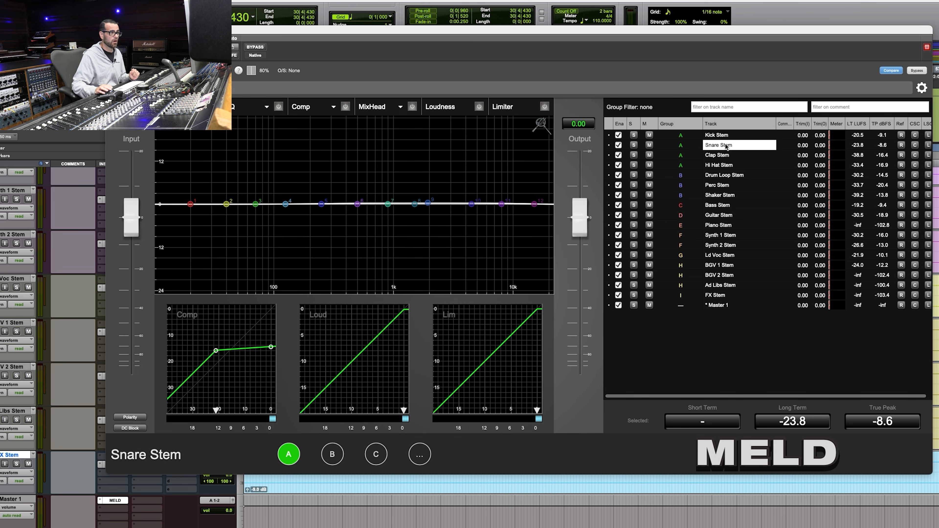
# - Lower the input fader on Kick Stem slightly and compare the other group A channels, Snare Stem and Clap Stem
pyautogui.click(728, 136)
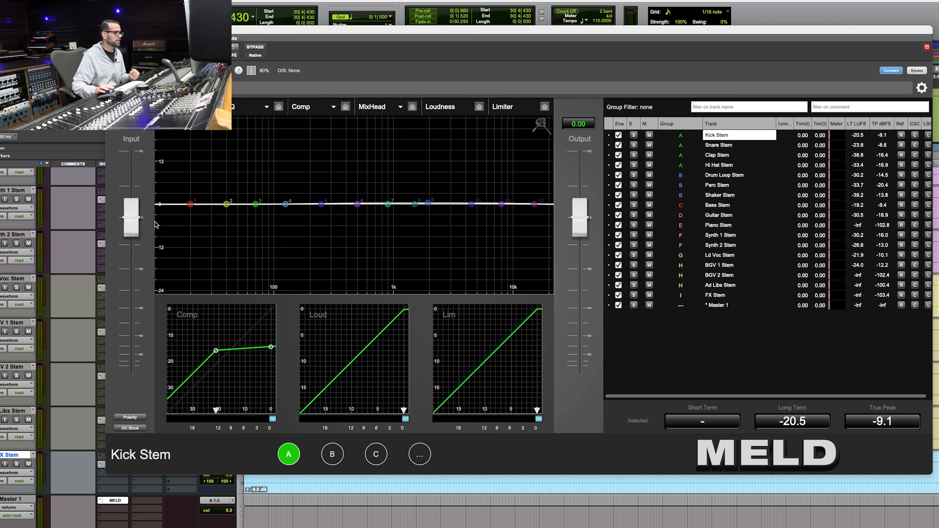
pyautogui.moveTo(125, 218); pyautogui.dragTo(120, 230)
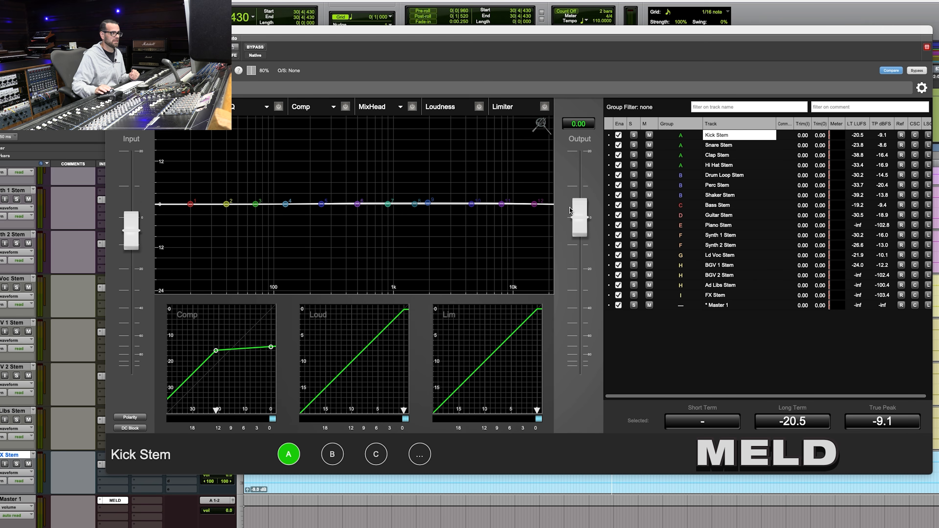
pyautogui.click(728, 147)
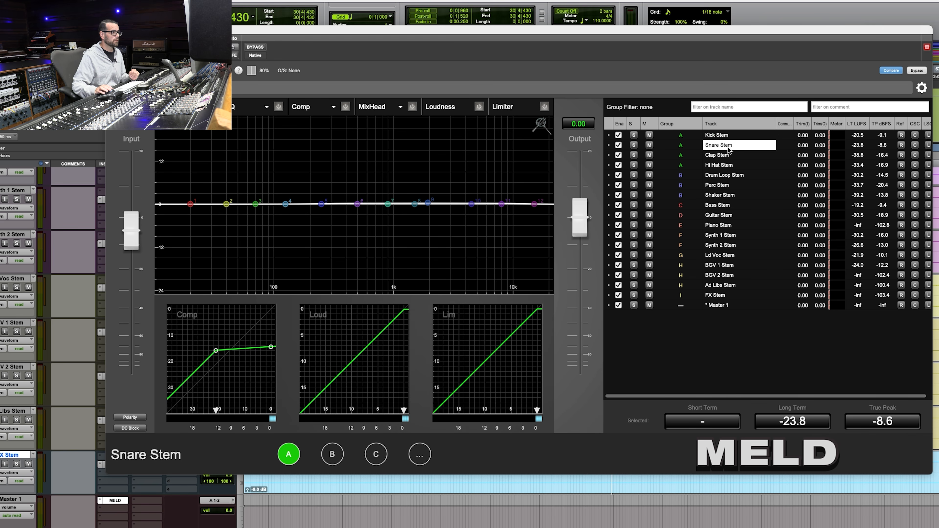
pyautogui.click(726, 156)
pyautogui.click(727, 146)
pyautogui.click(726, 138)
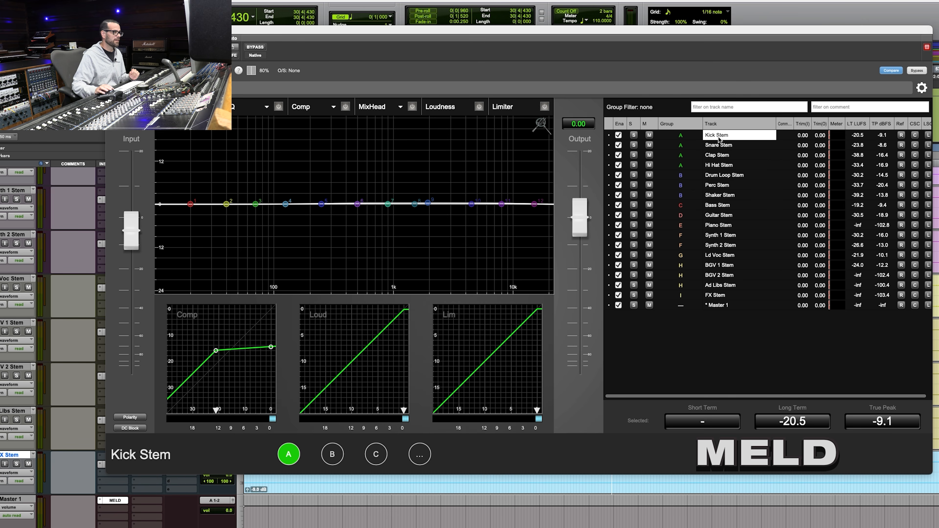
# - Boost EQ band 11 on Hi Hat Stem by about 5 dB near 9 kHz and check Clap, Snare and Kick Stem
pyautogui.click(716, 167)
pyautogui.moveTo(504, 206); pyautogui.dragTo(507, 185)
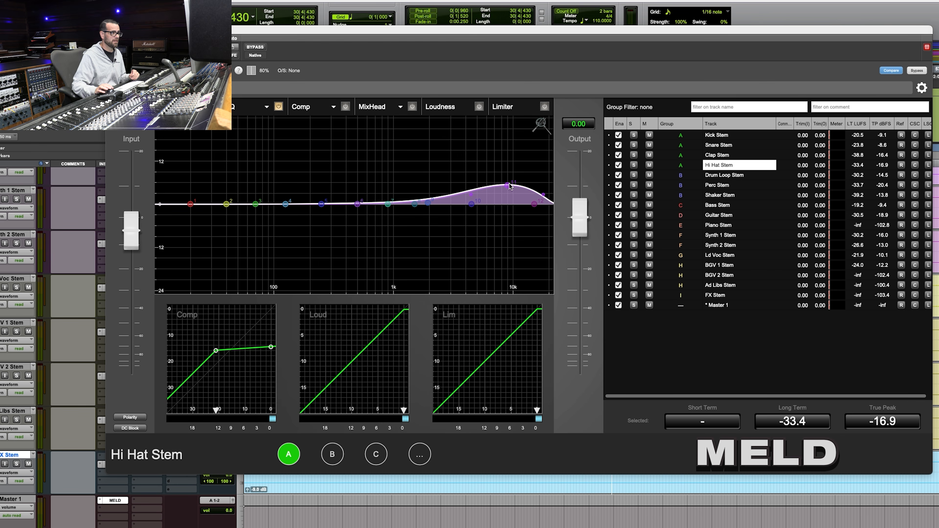
pyautogui.click(718, 157)
pyautogui.click(723, 146)
pyautogui.click(721, 137)
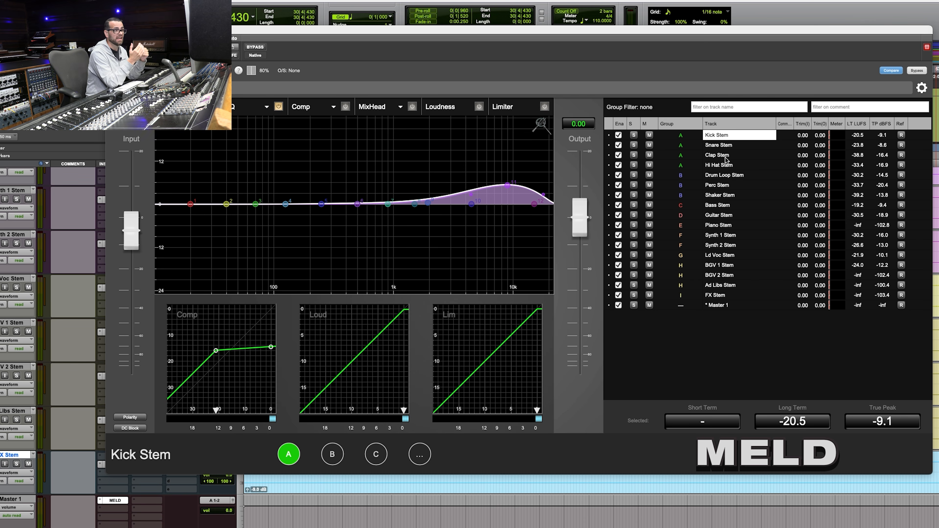
# - Remove Kick Stem from its group, lower its EQ band 11, and compare with Snare Stem
pyautogui.click(681, 136)
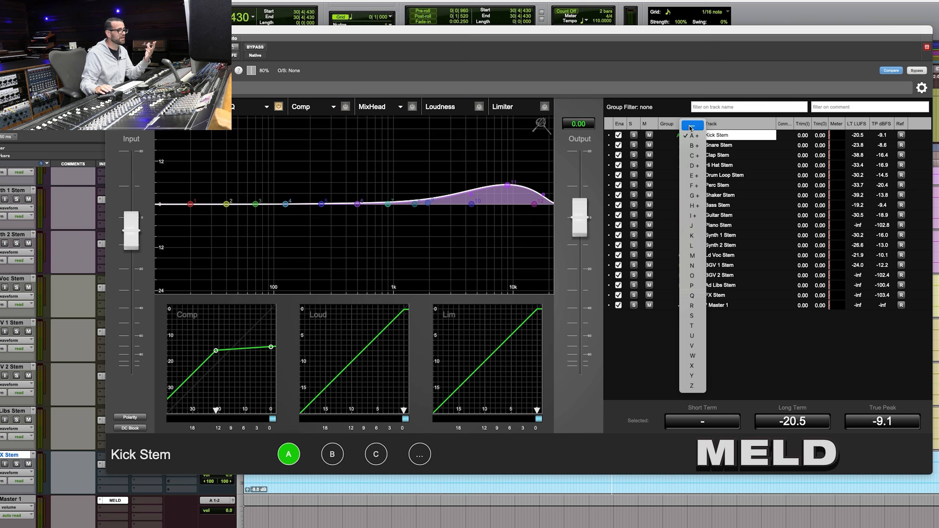
pyautogui.click(691, 126)
pyautogui.moveTo(507, 185); pyautogui.dragTo(492, 227)
pyautogui.click(724, 146)
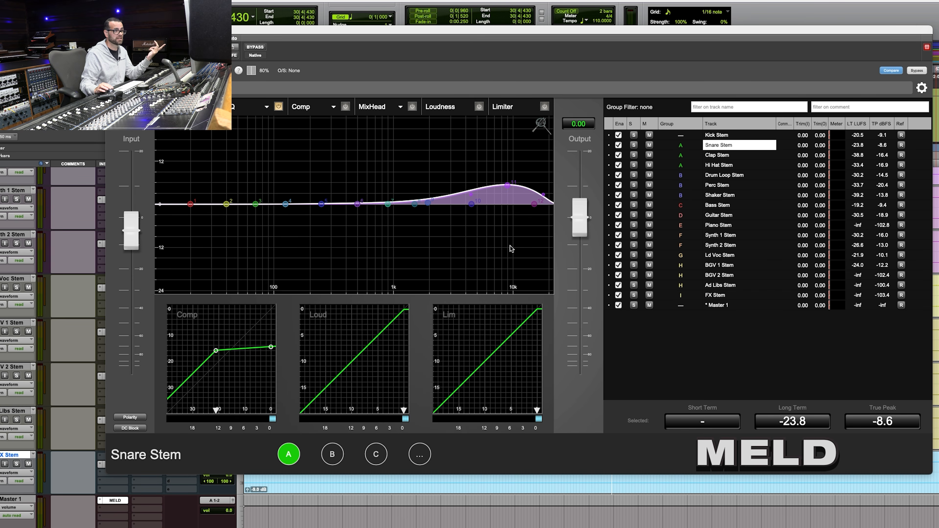
# - Reassign Kick Stem to group A and compare its settings with Snare Stem
pyautogui.click(686, 135)
pyautogui.click(694, 144)
pyautogui.click(724, 135)
pyautogui.click(721, 147)
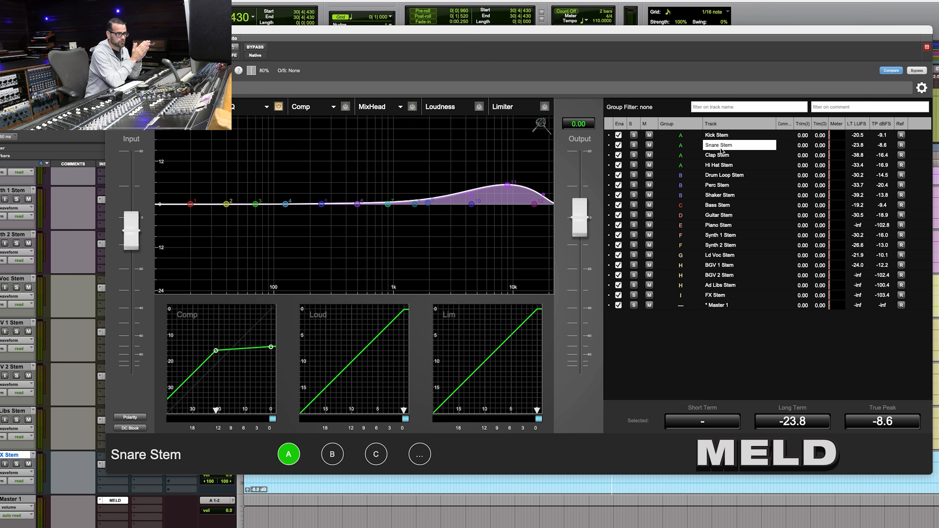
# - Assign Drum Loop Stem to group A temporarily, then return it to group B
pyautogui.click(734, 176)
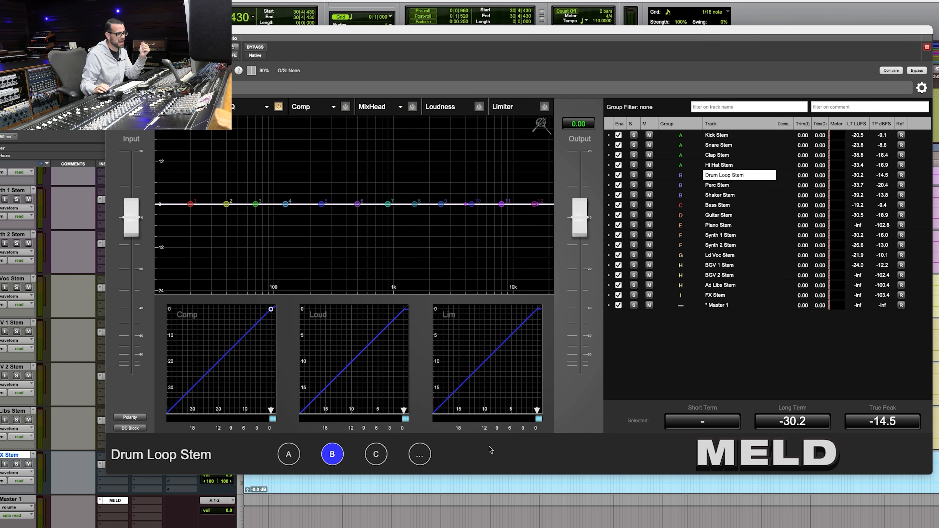
pyautogui.click(289, 456)
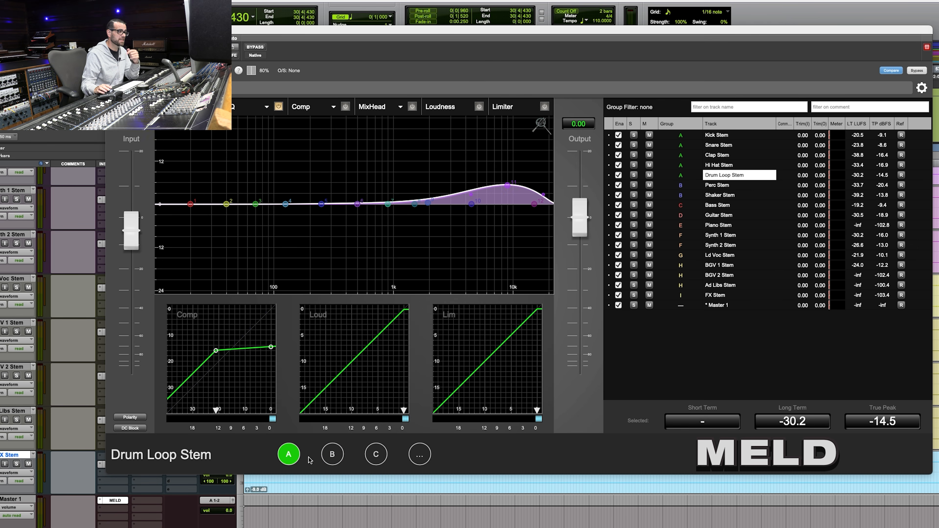
pyautogui.click(336, 455)
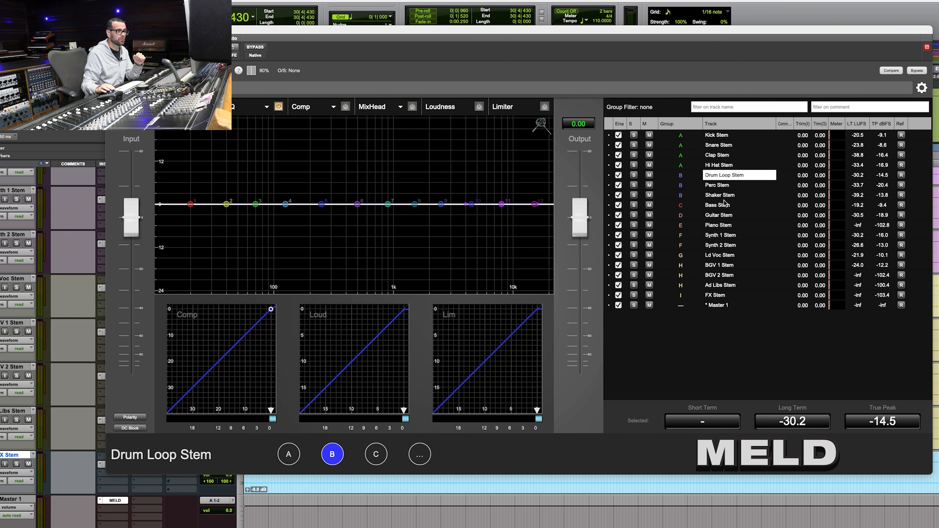
# - Select Guitar Stem and look at its group assignment beyond A, B and C
pyautogui.click(720, 215)
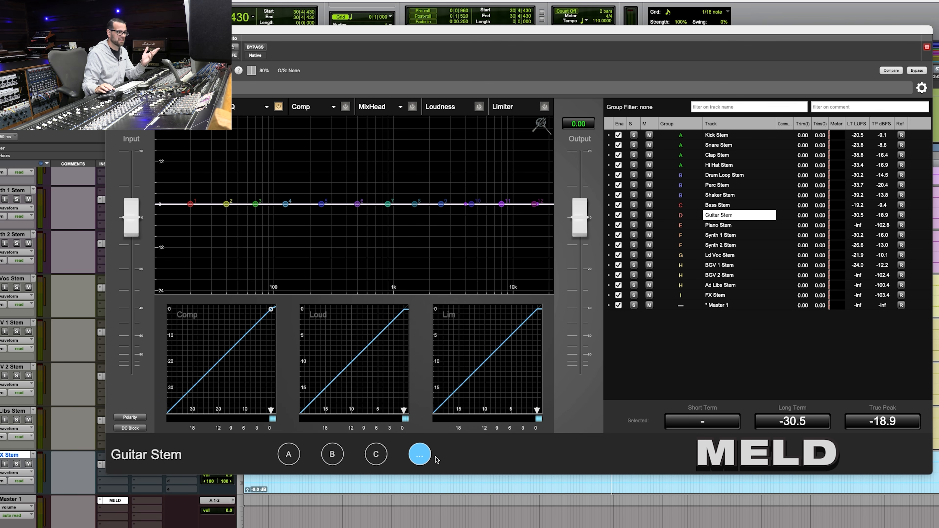
pyautogui.click(426, 459)
pyautogui.click(426, 460)
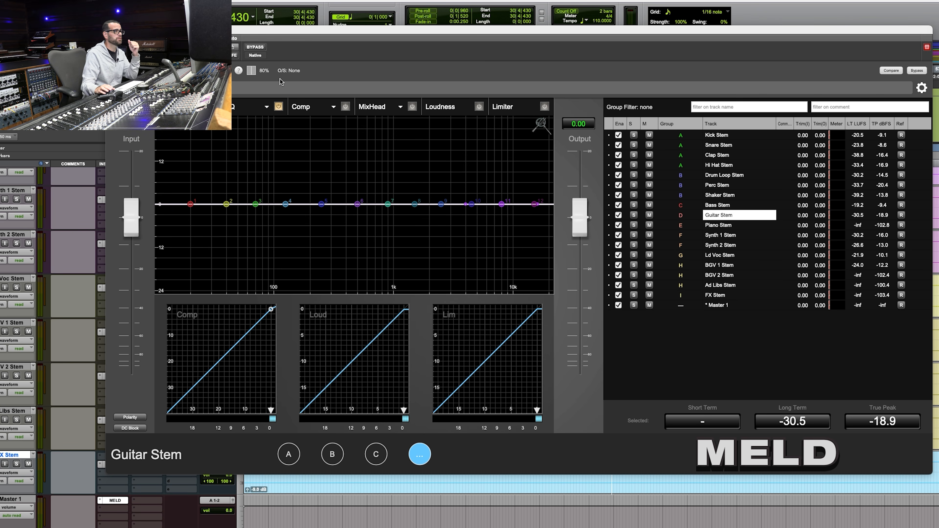
# - Hide the track list and switch among Kick Stem, Drum Loop Stem and Ld Voc Stem using the track-name selector
pyautogui.click(252, 70)
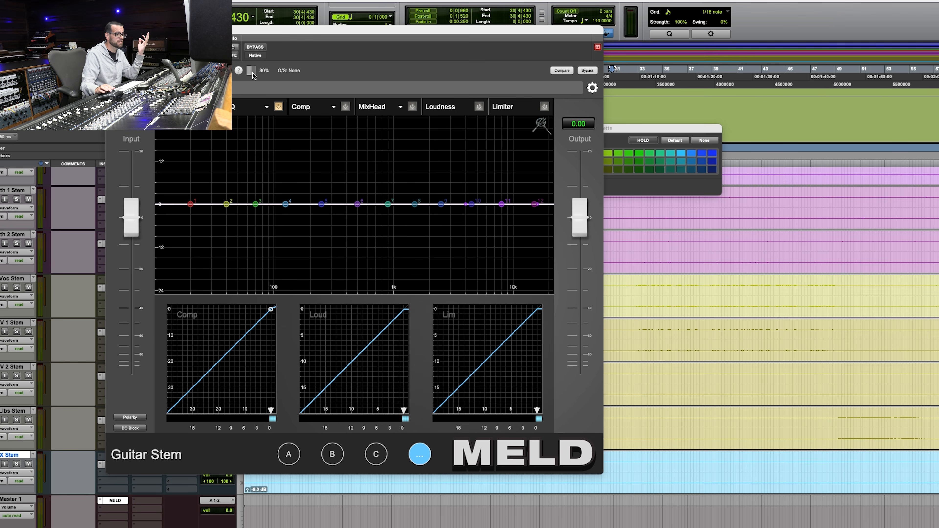
pyautogui.click(143, 455)
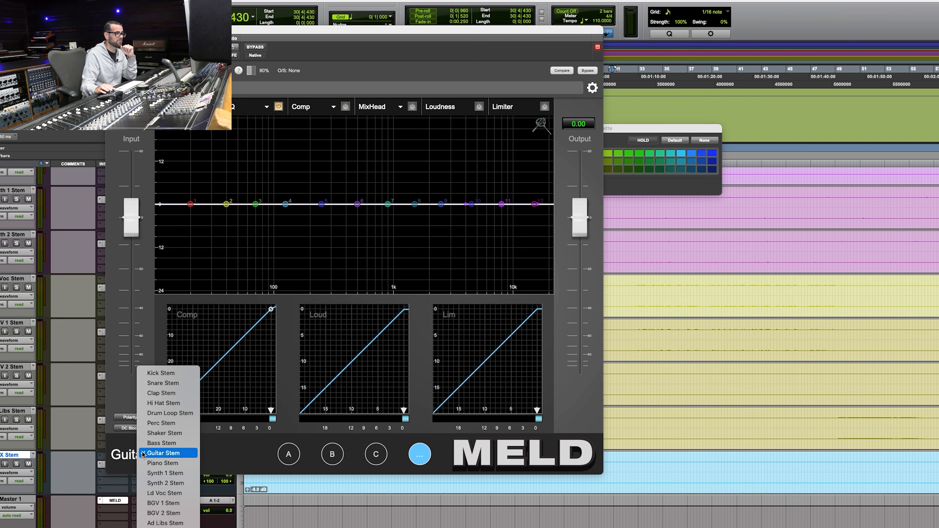
pyautogui.click(160, 374)
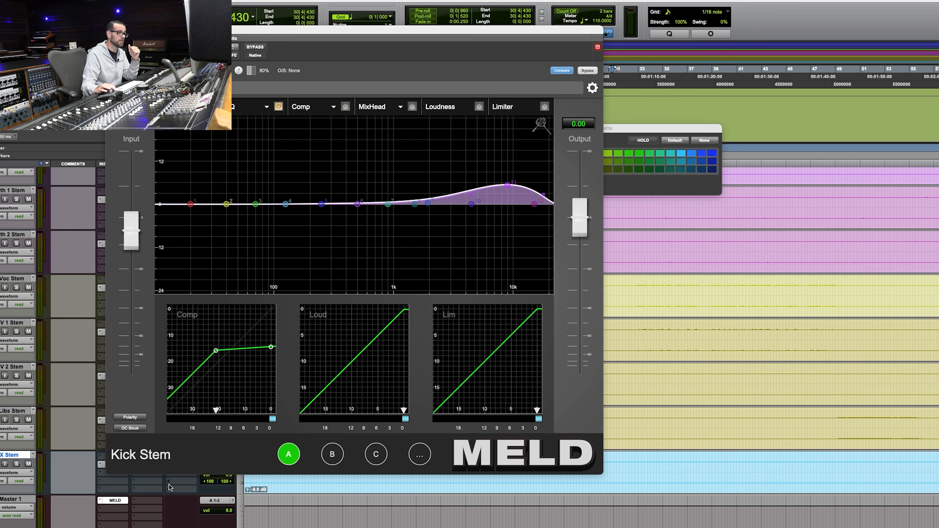
pyautogui.click(191, 451)
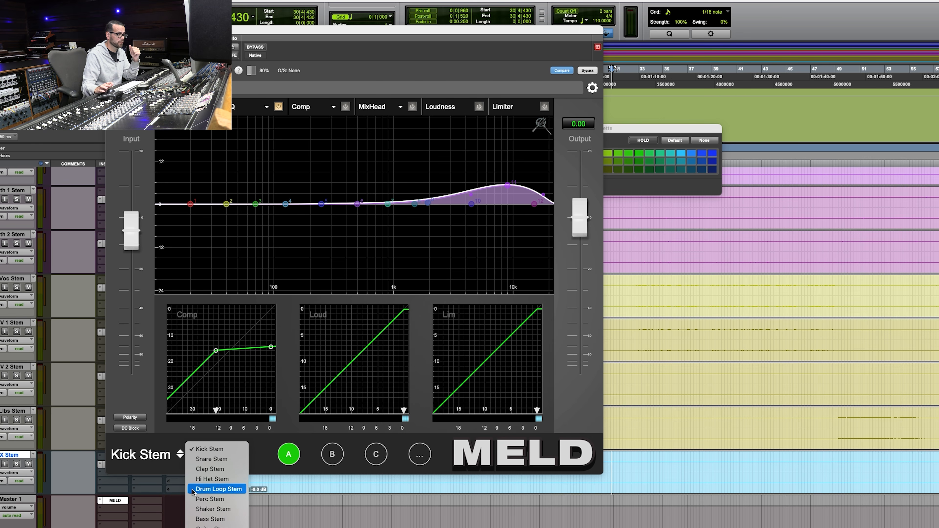
pyautogui.click(200, 489)
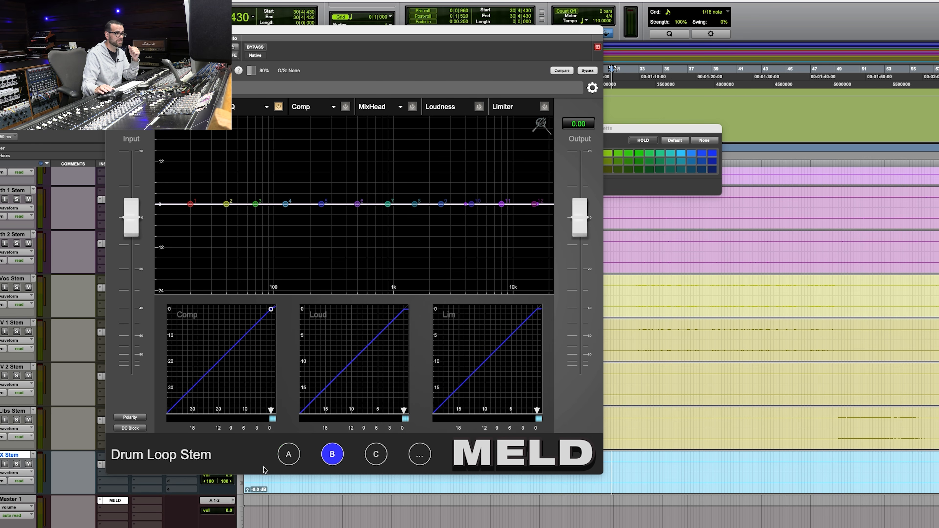
pyautogui.click(197, 460)
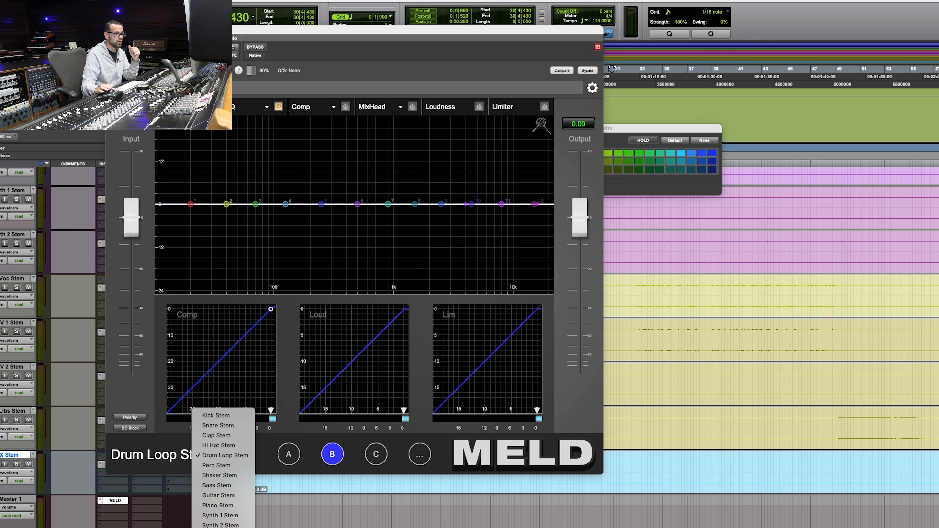
pyautogui.click(218, 527)
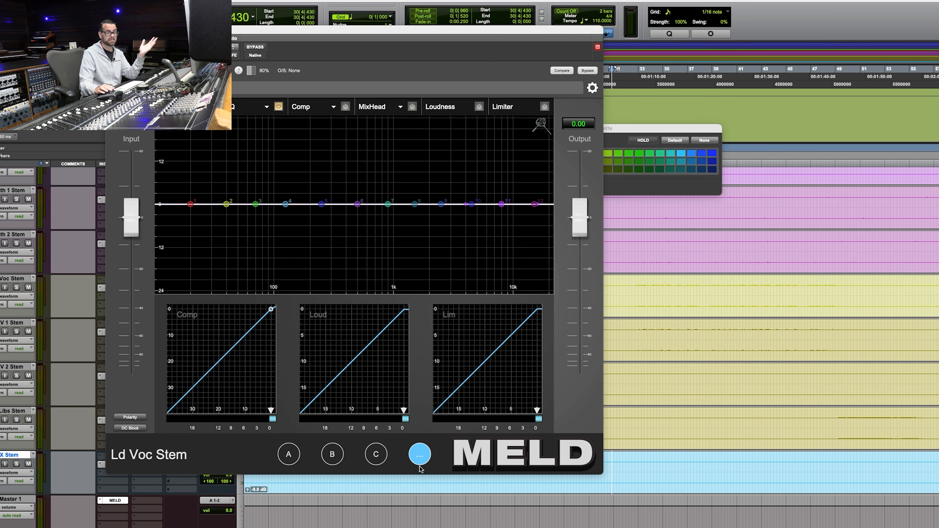
# - Show the track list again and toggle the enable state of the group A drum stems
pyautogui.click(252, 70)
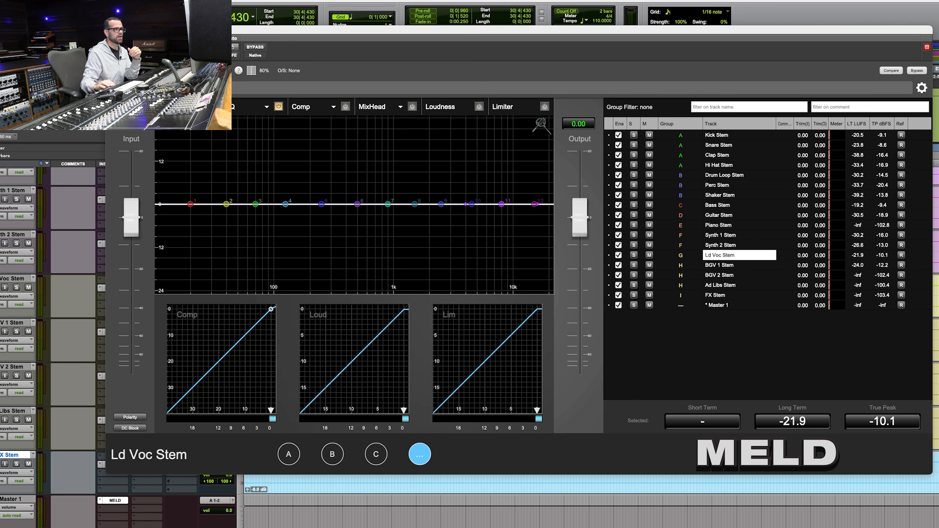
pyautogui.click(618, 136)
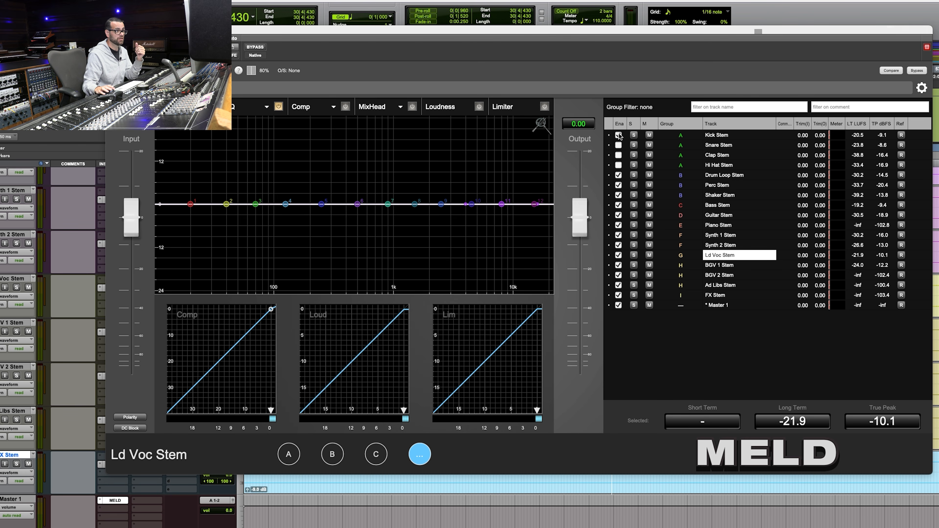
pyautogui.click(618, 135)
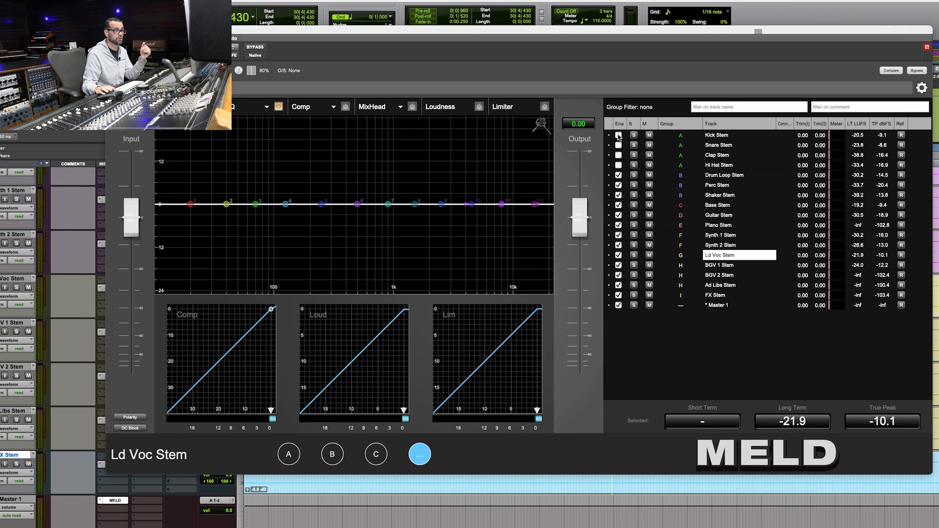
# - Solo the group A drum stems, start playback and engage the solo switch on Master 1
pyautogui.click(634, 136)
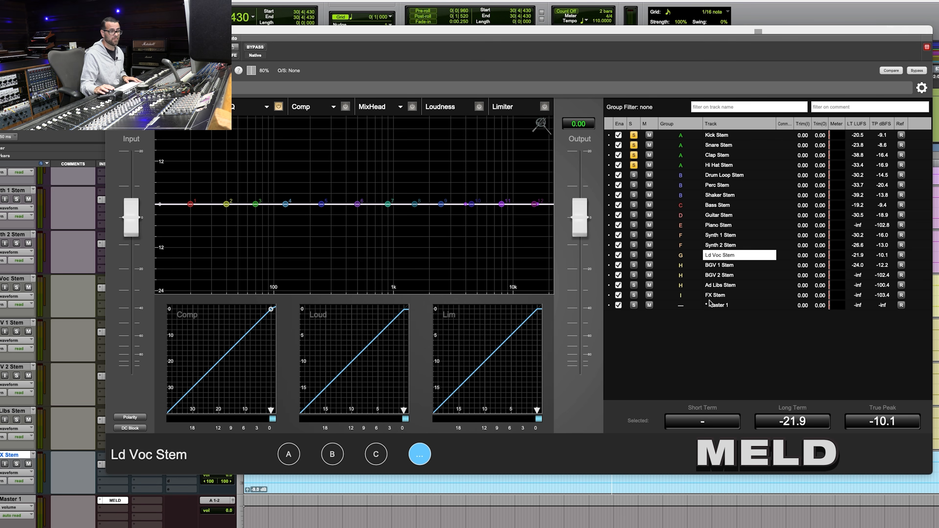
pyautogui.press('space')
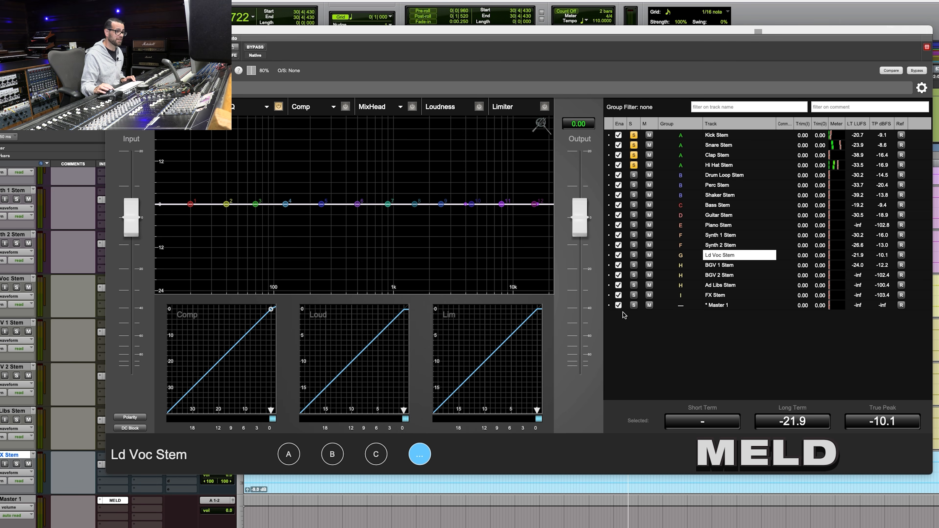
pyautogui.click(633, 306)
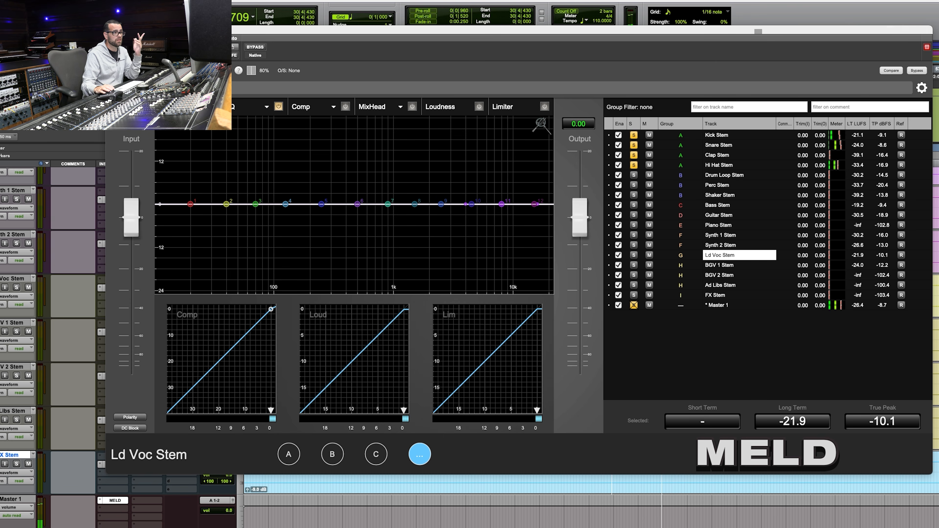
# - Mute the group A drum stems and clear their solos
pyautogui.click(649, 165)
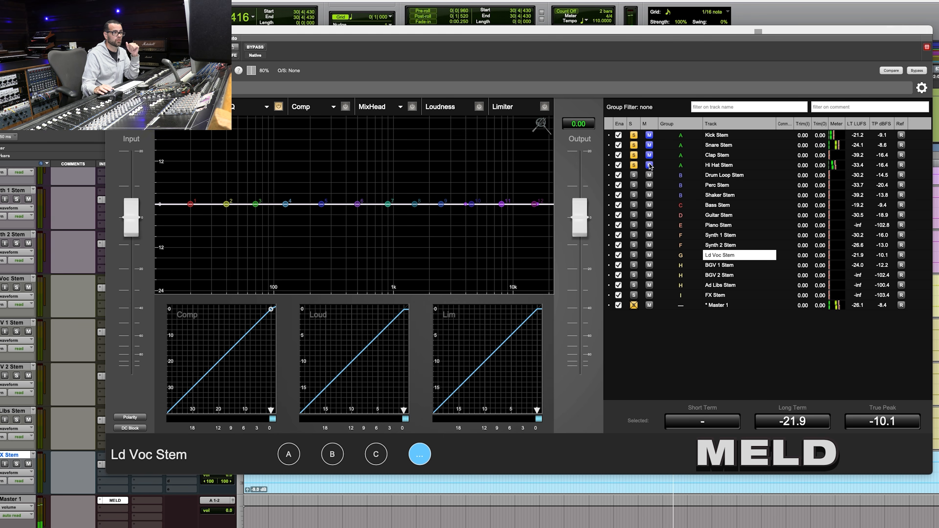
pyautogui.click(634, 165)
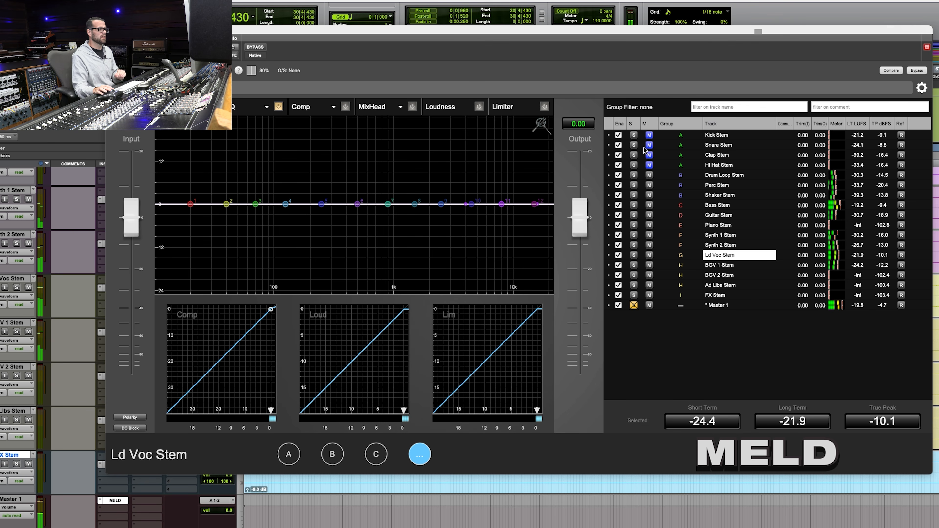
# - Sort the track list by comment and enter the comment "Kick" for Kick Stem
pyautogui.click(784, 125)
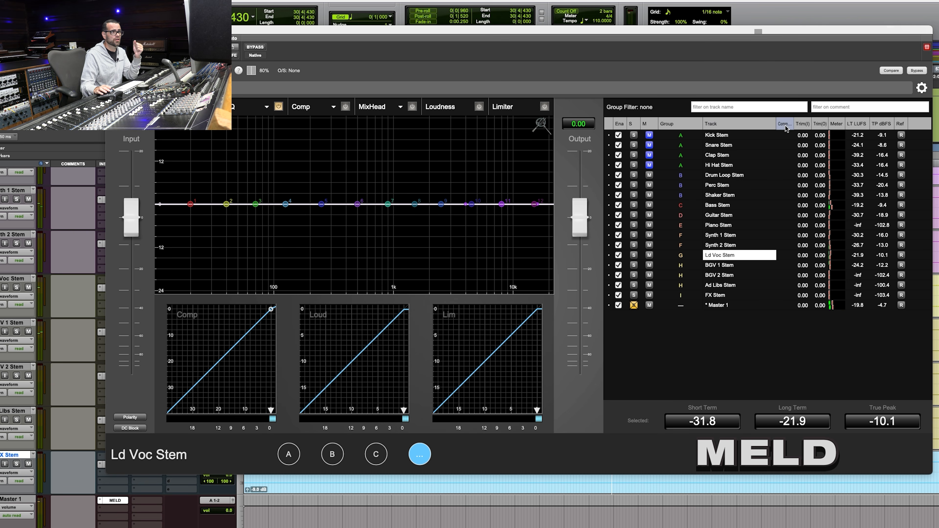
pyautogui.click(785, 135)
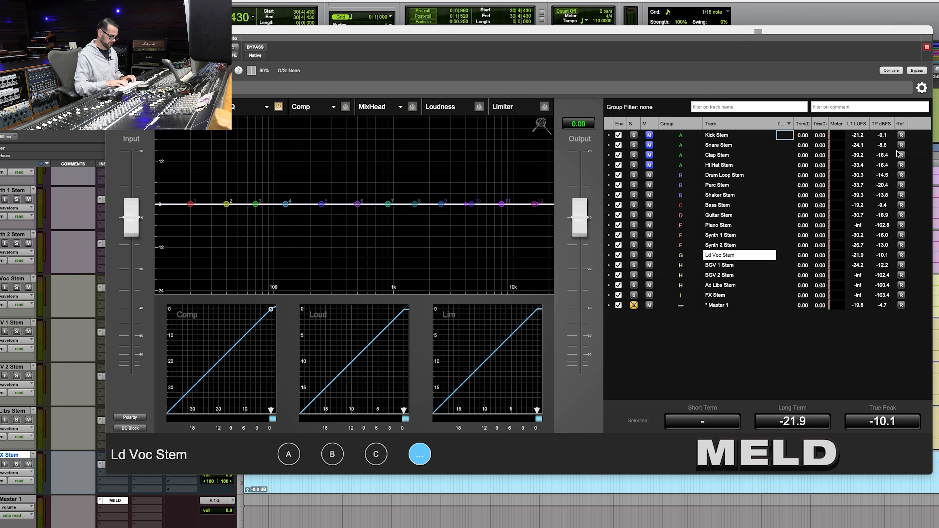
pyautogui.press('Return')
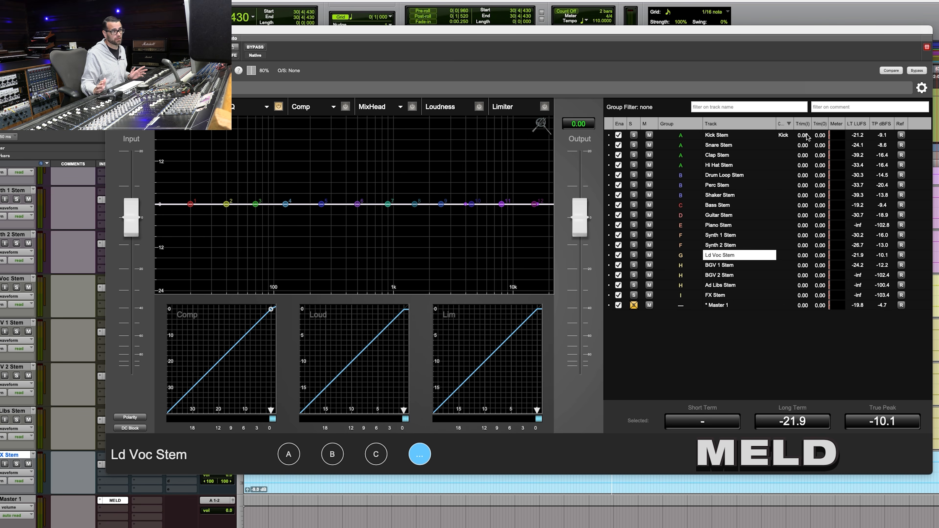
# - Raise Kick Stem's input trim to 1.90, then reset it to its default
pyautogui.click(807, 137)
pyautogui.moveTo(827, 137); pyautogui.dragTo(832, 136)
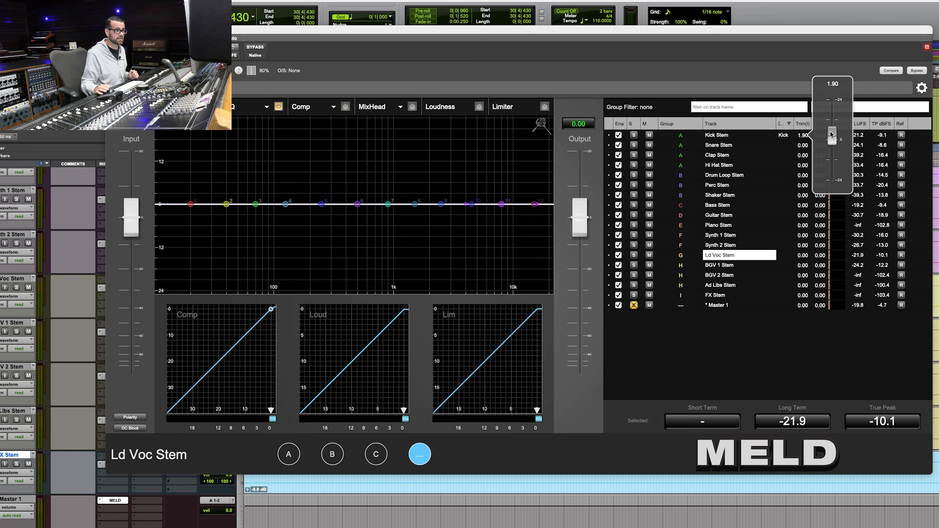
pyautogui.keyDown('alt'); pyautogui.click(833, 139); pyautogui.keyUp('alt')
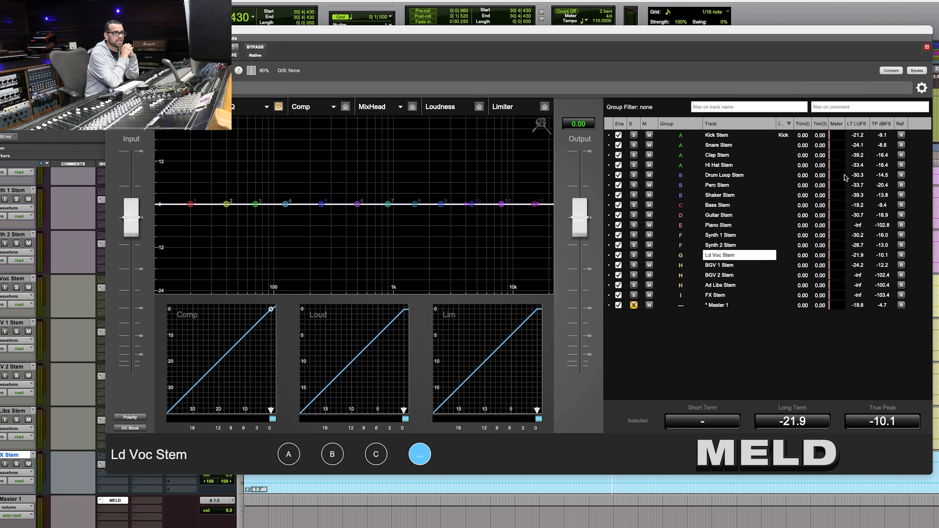
# - Start playback and set the track meters to Super Fast PPM crawlback (400ms)
pyautogui.click(835, 125)
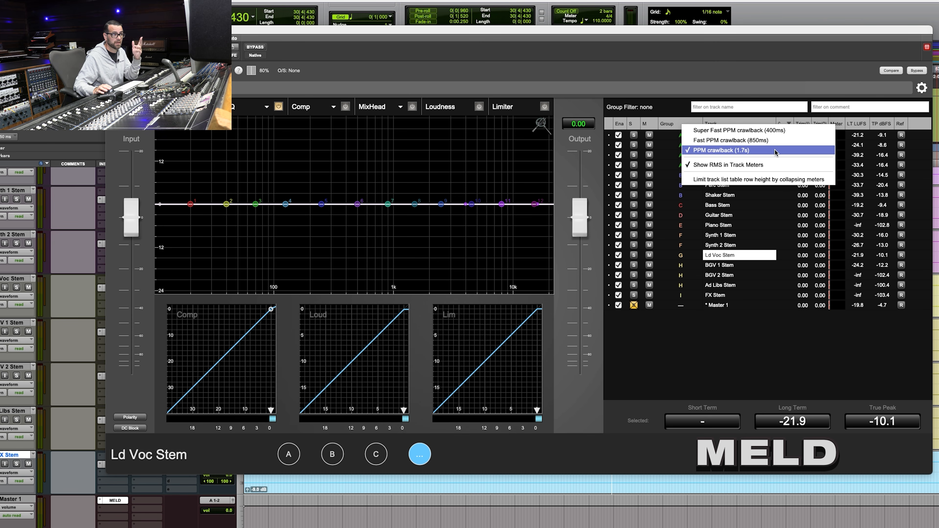
pyautogui.click(826, 69)
pyautogui.press('space')
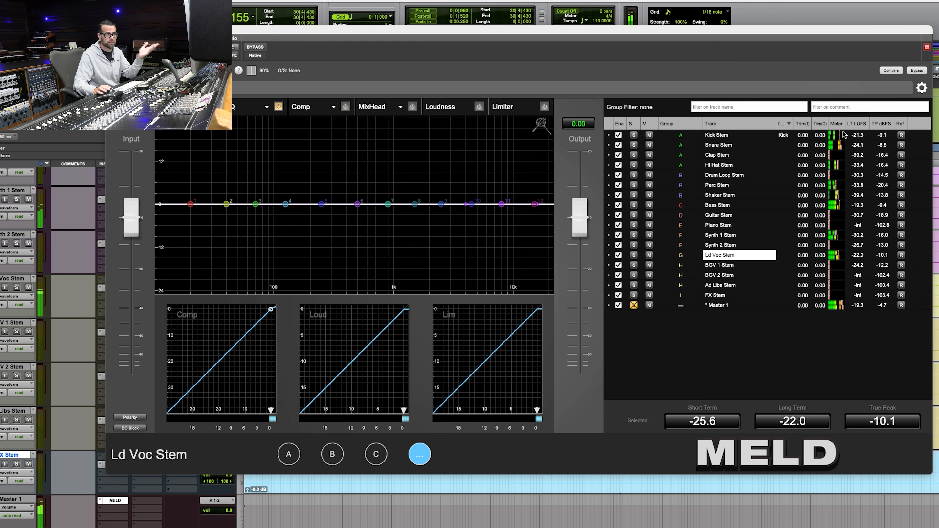
pyautogui.click(843, 135)
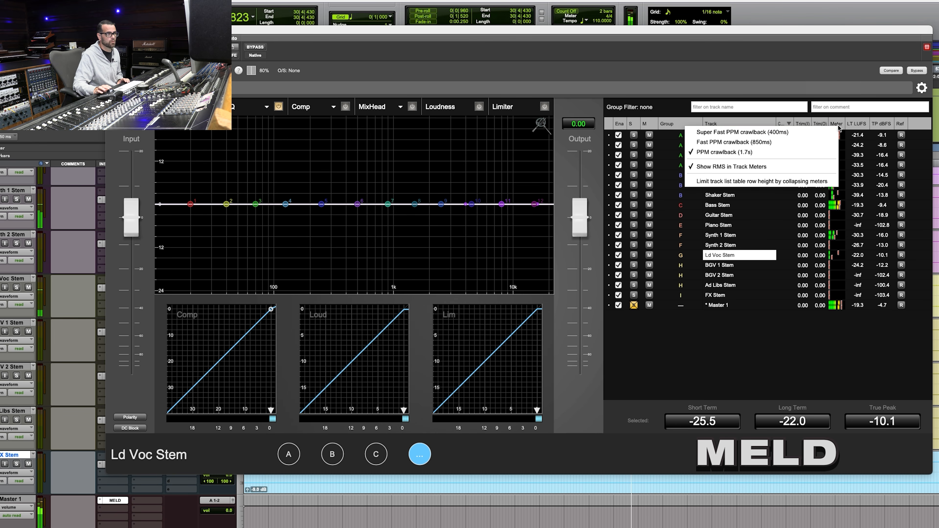
pyautogui.click(828, 132)
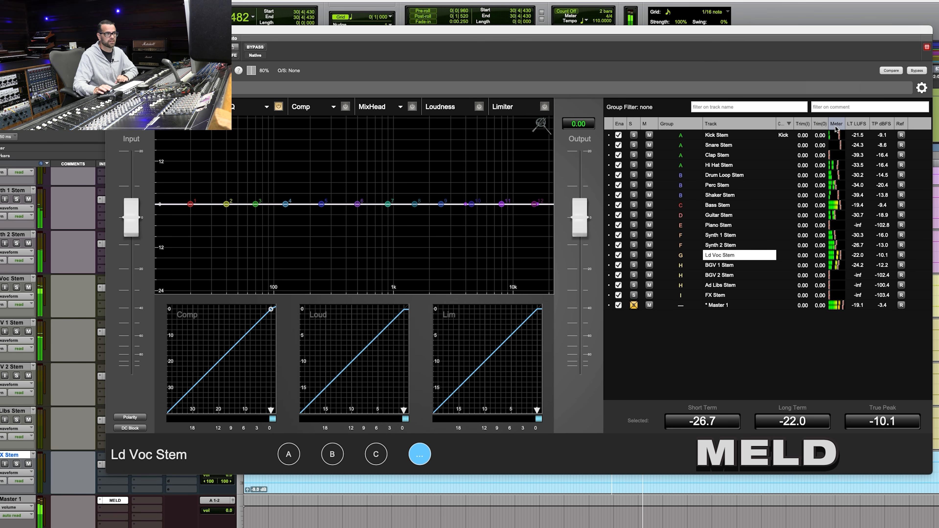
# - Set the track meters back to PPM crawlback (1.7s) and stop playback
pyautogui.click(843, 124)
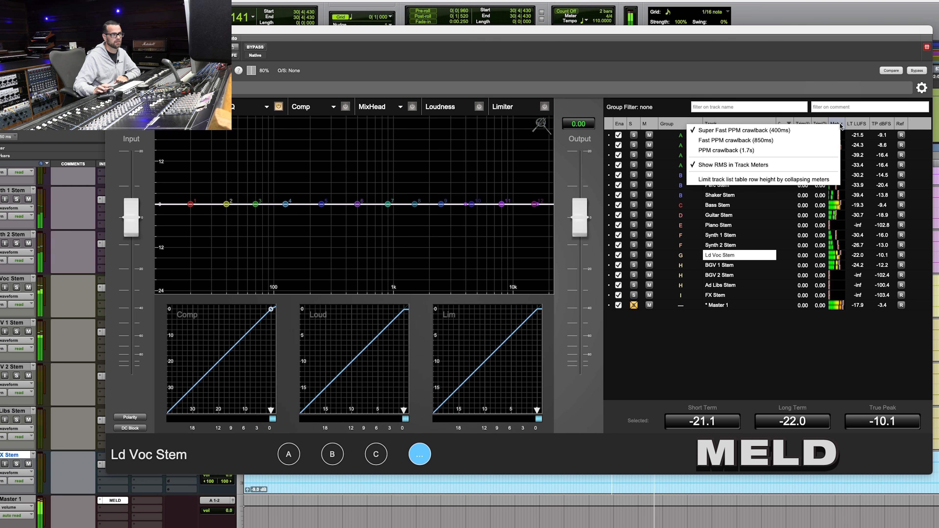
pyautogui.click(831, 150)
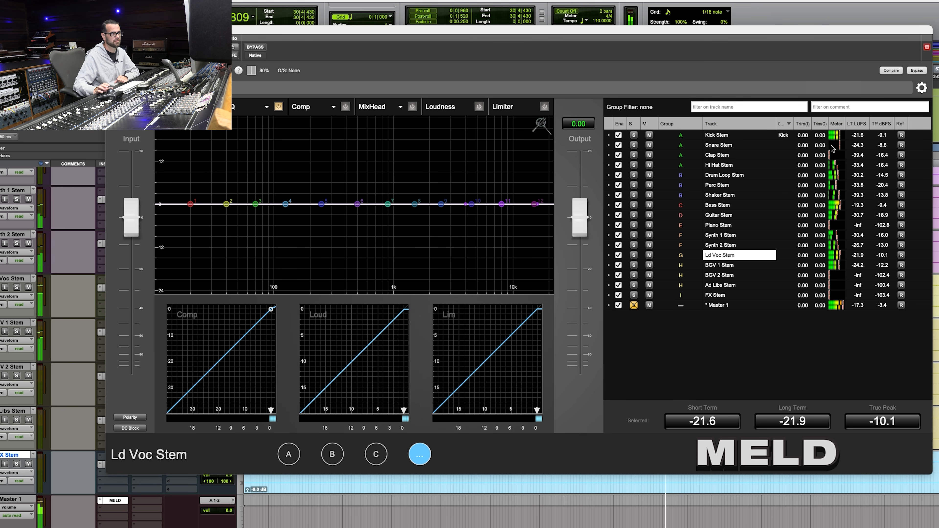
pyautogui.press('space')
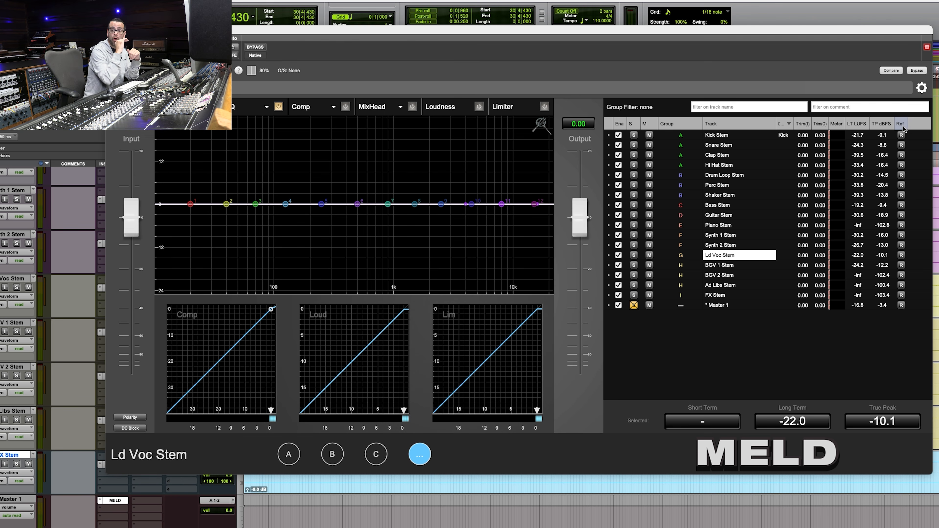
# - Select Master 1 and enable it as a reference track, and remeasure the loudness during playback from cleared readings
pyautogui.click(725, 305)
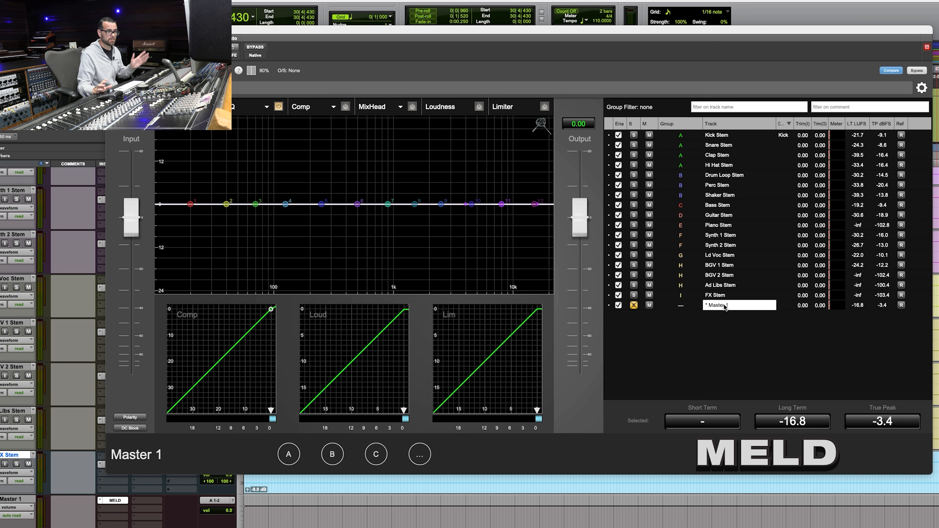
pyautogui.click(900, 305)
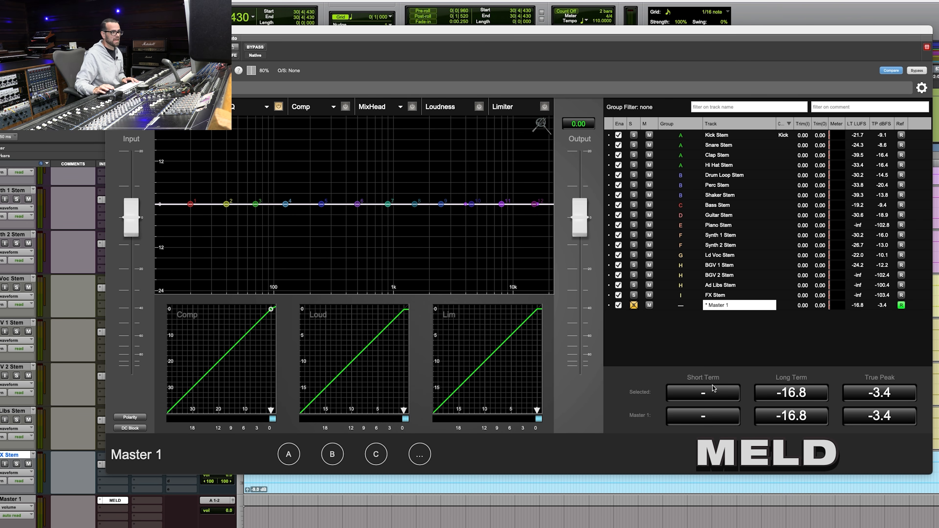
pyautogui.click(710, 393)
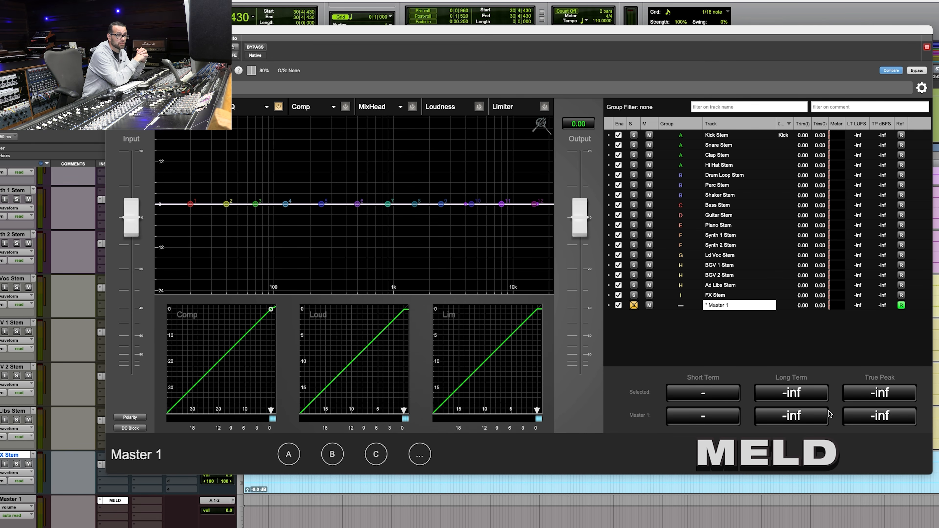
pyautogui.press('space')
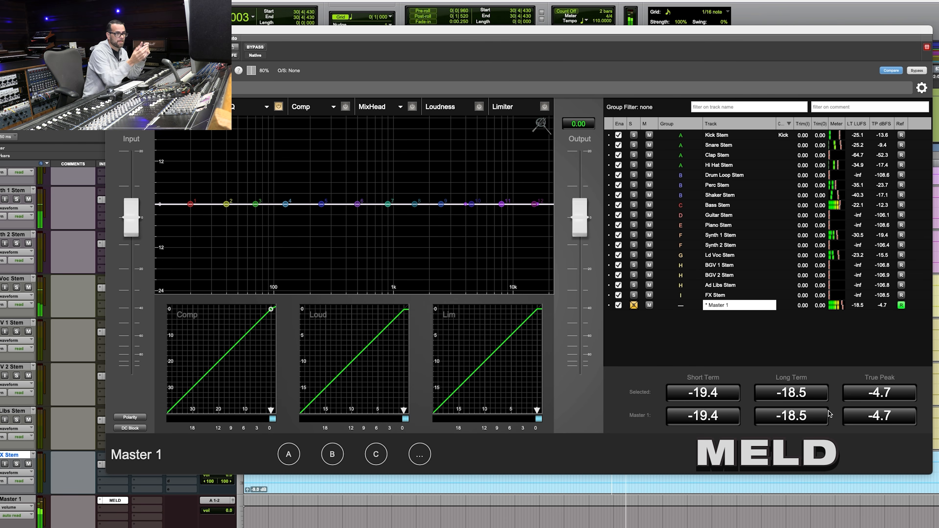
# - Select Kick Stem and enable FX Stem as an additional reference track for the loudness readings
pyautogui.click(724, 136)
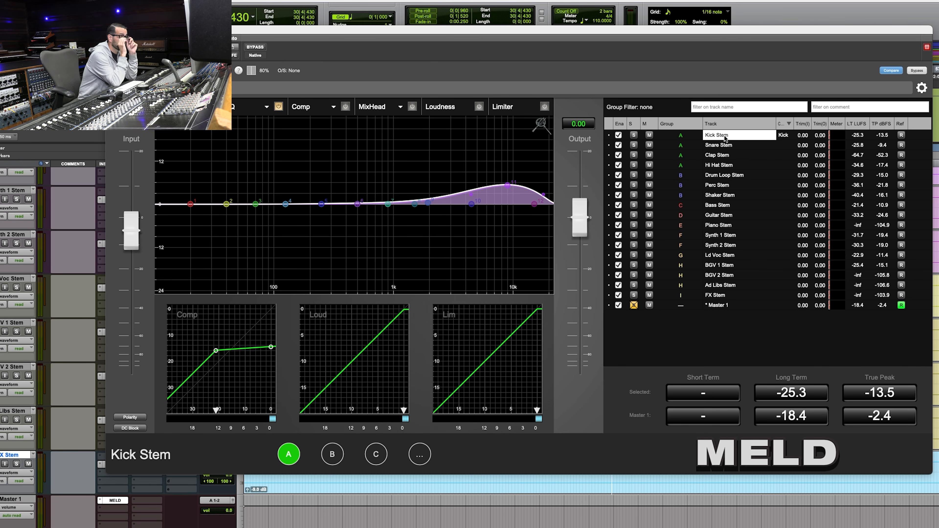
pyautogui.click(900, 294)
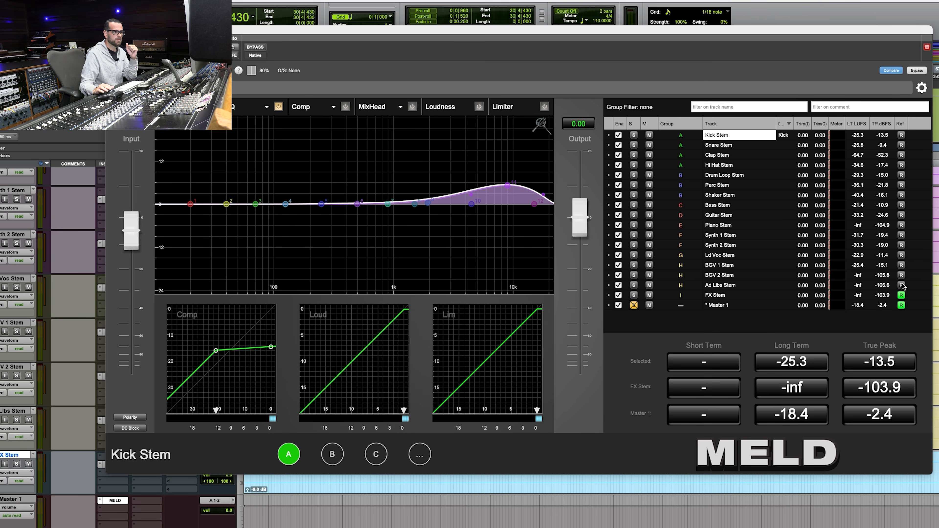